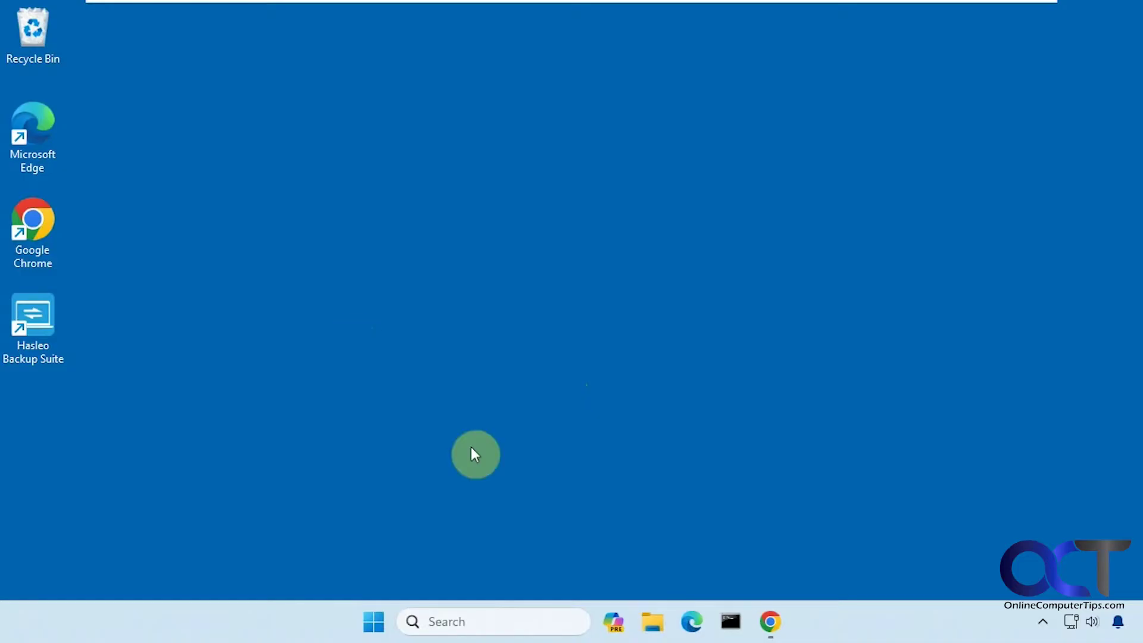
- Launch Hasleo Backup Suite Free from its desktop shortcut
double_click(43, 339)
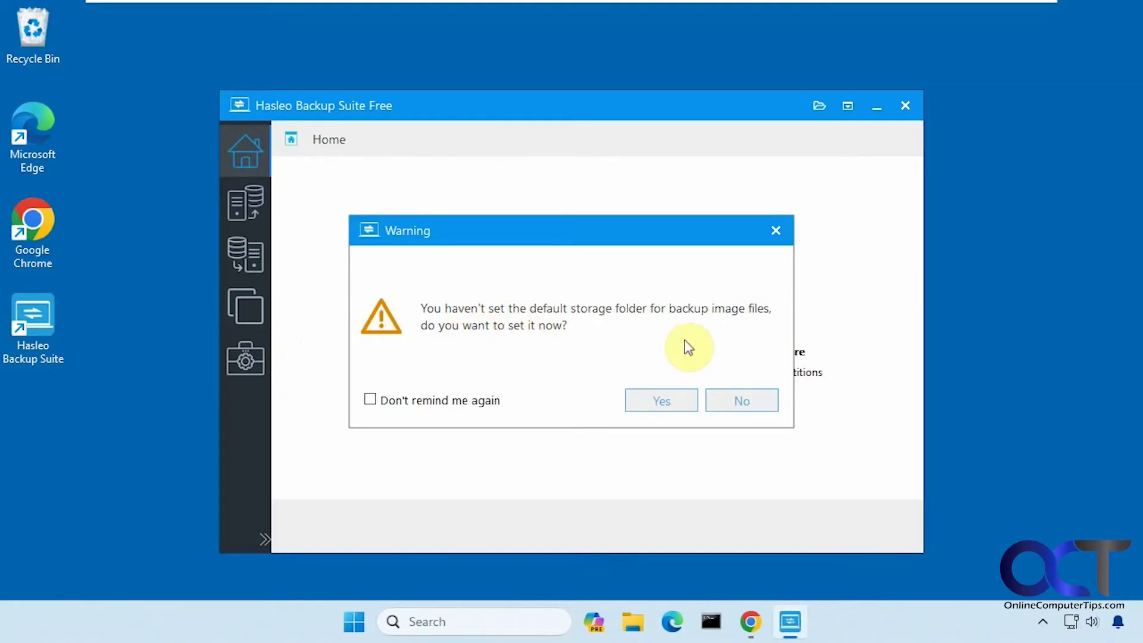
- Decline the default backup folder, browse the Backup, Restore and Tools pages, ending on Clone
left_click(738, 400)
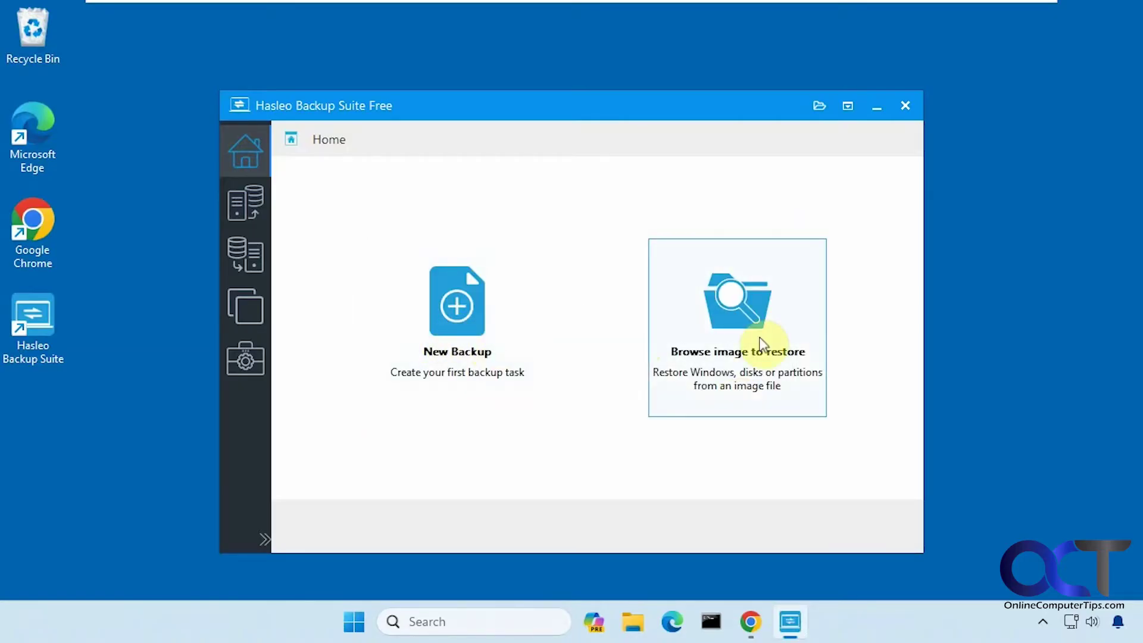
left_click(249, 206)
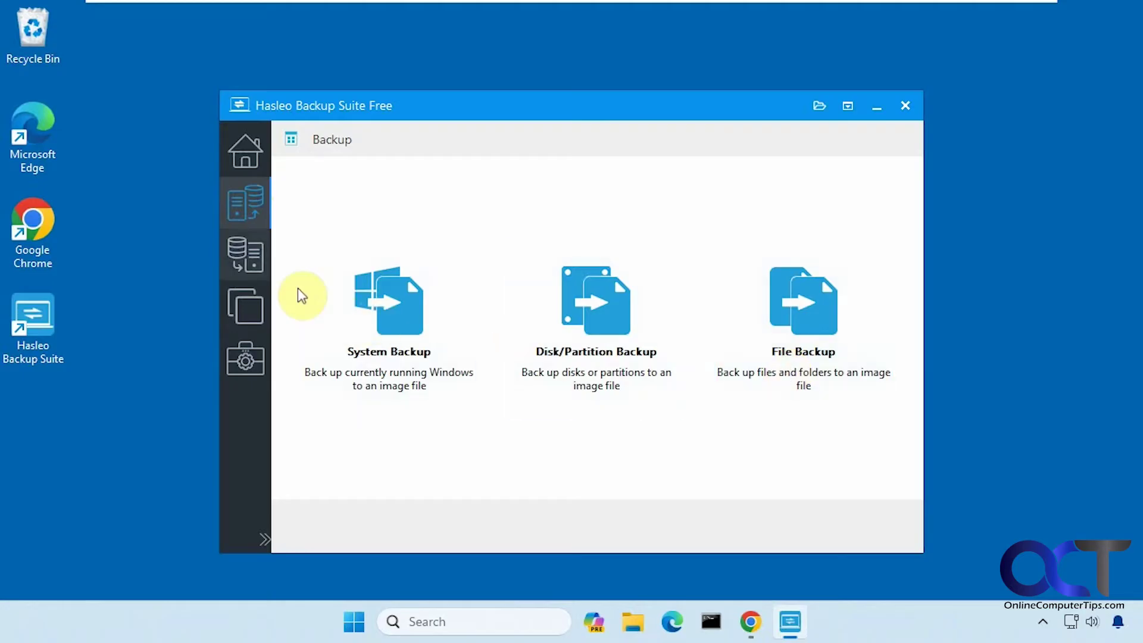
left_click(238, 262)
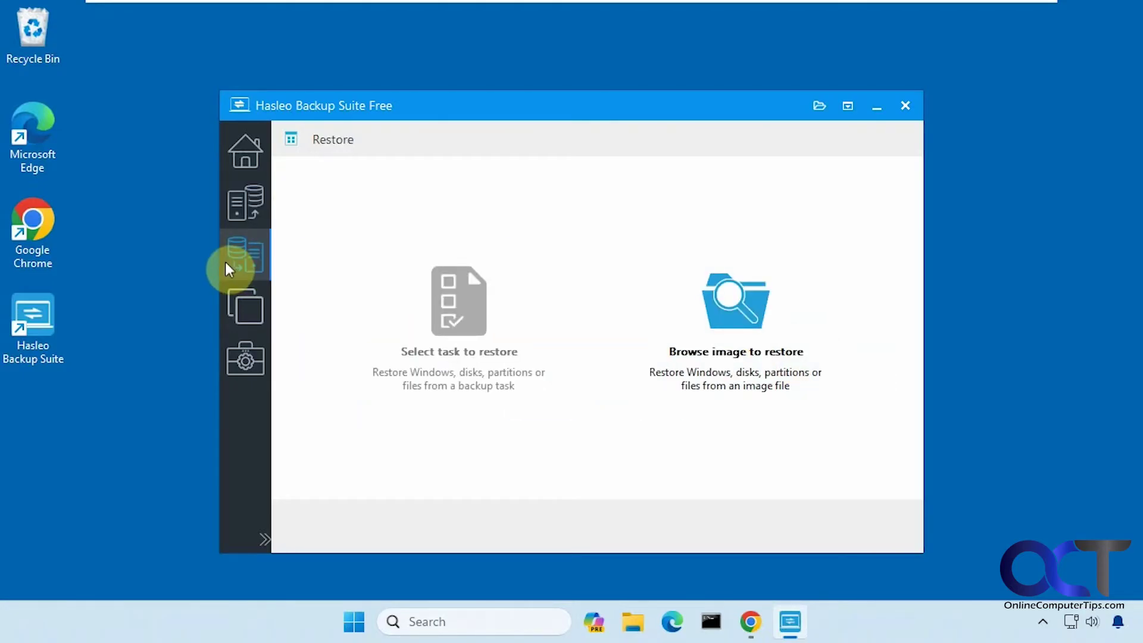
left_click(248, 306)
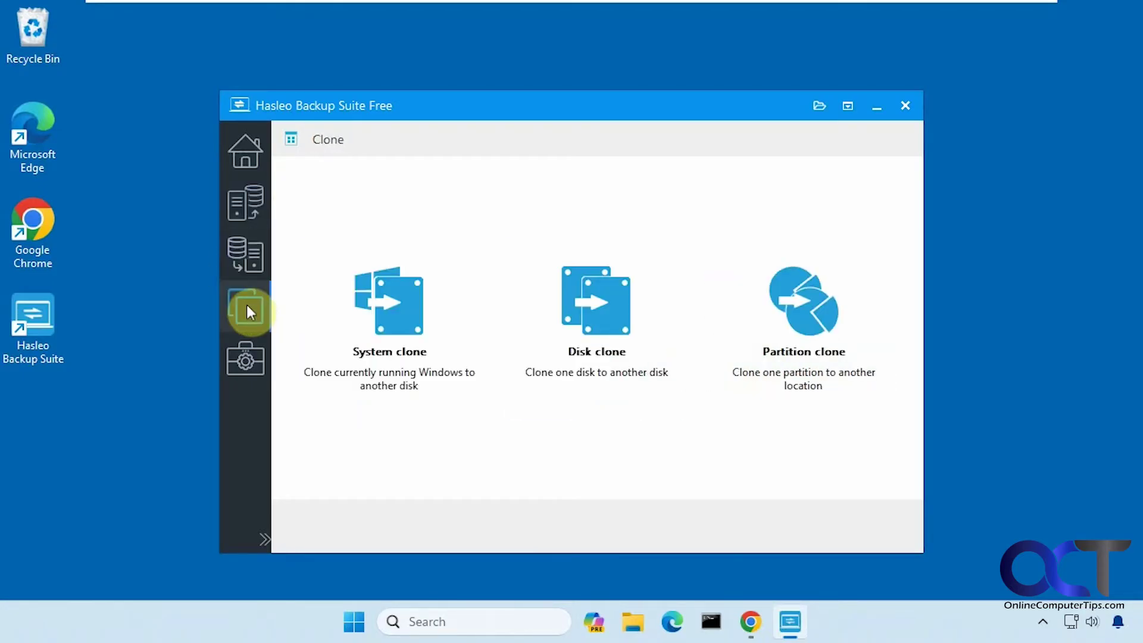
left_click(237, 356)
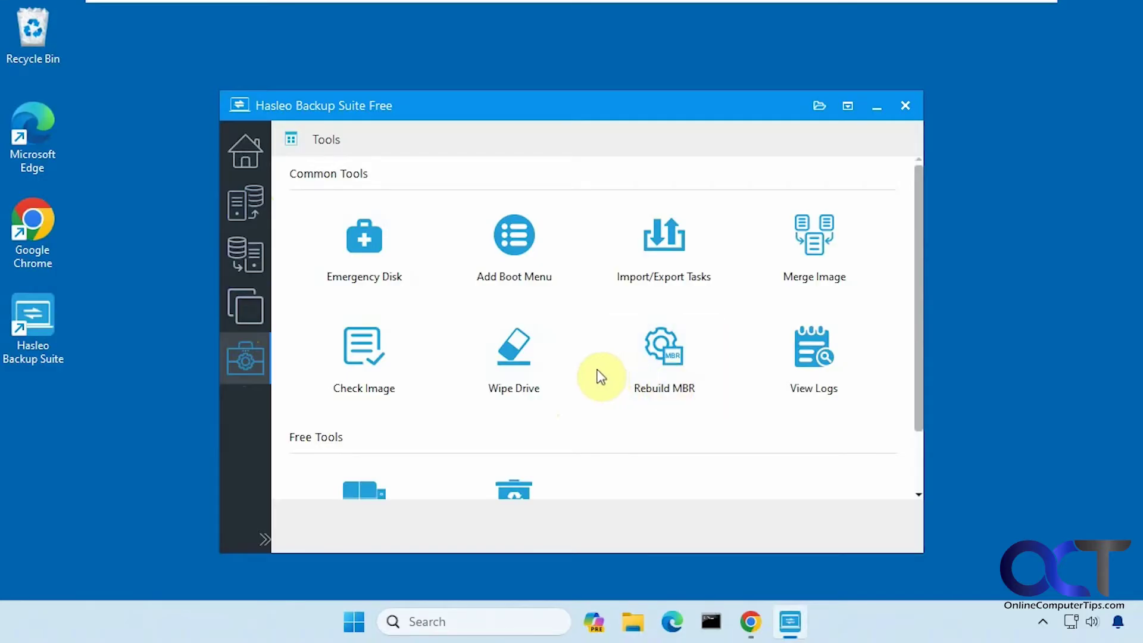
scroll(600, 360, "down", 2)
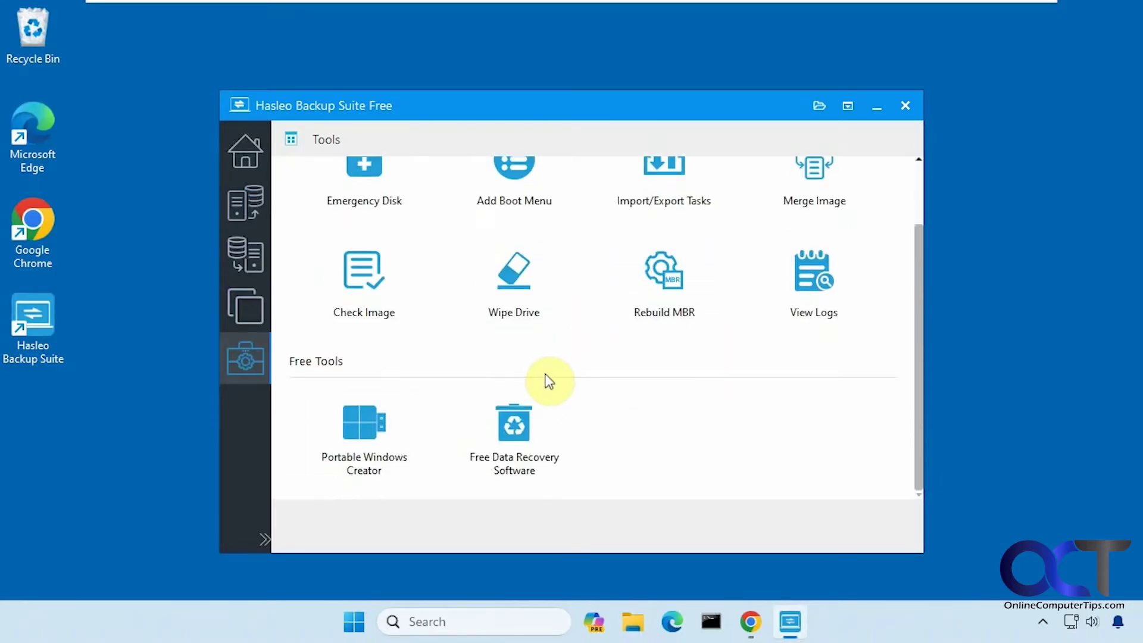
left_click(256, 315)
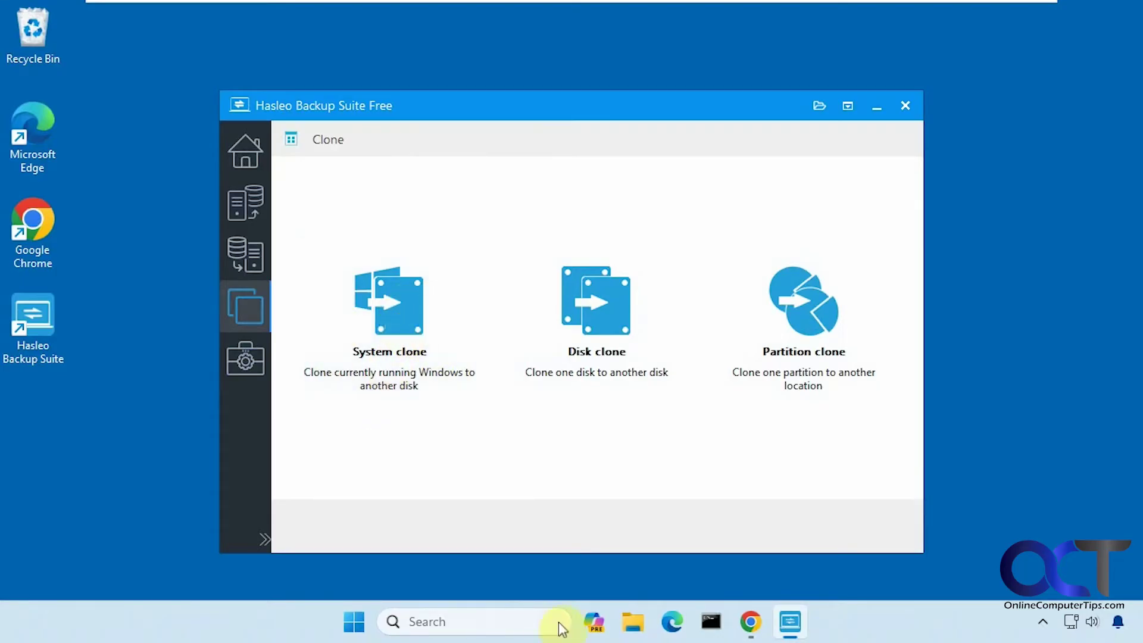
- Open Disk Management through a 'disk ma' search and leave the 100 GB Disk 1 uninitialized
left_click(481, 623)
type("disk ma")
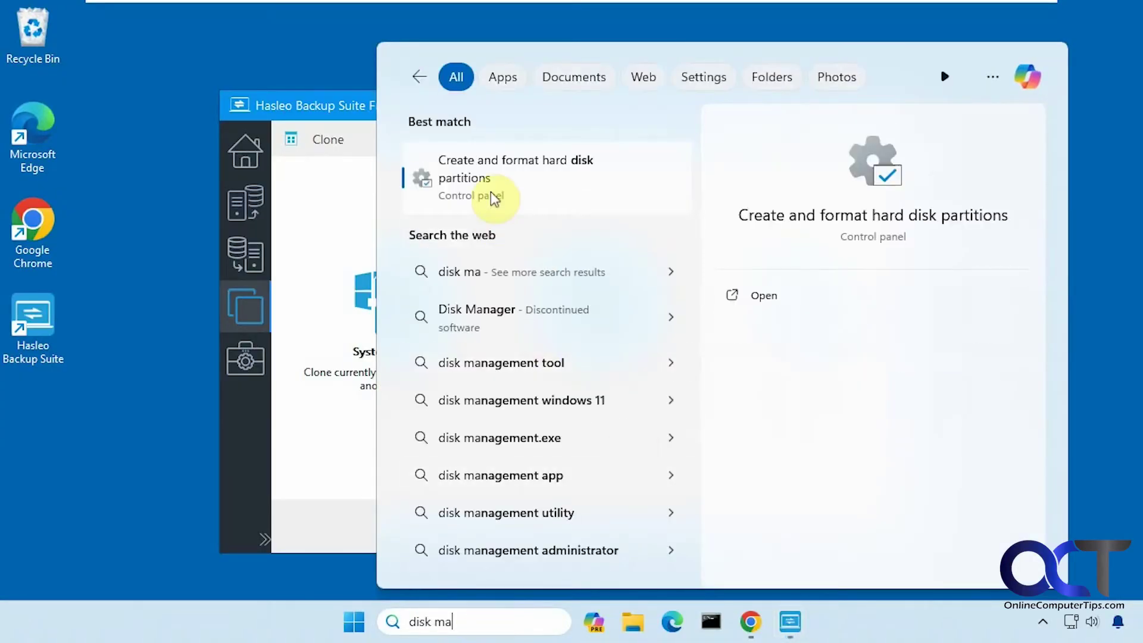
left_click(492, 193)
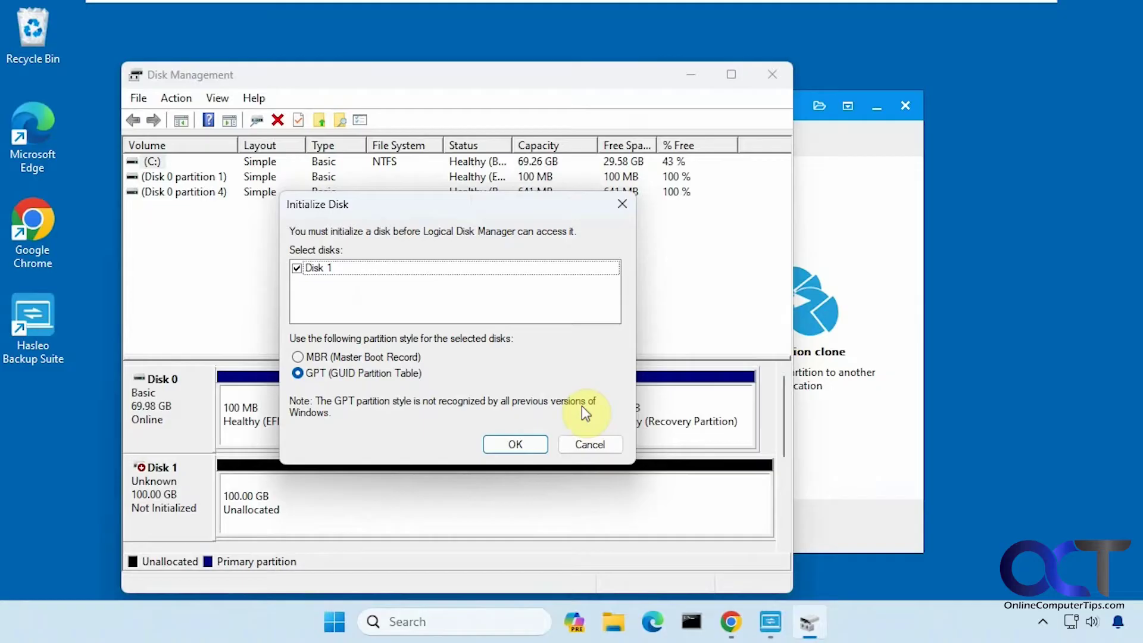
left_click(582, 441)
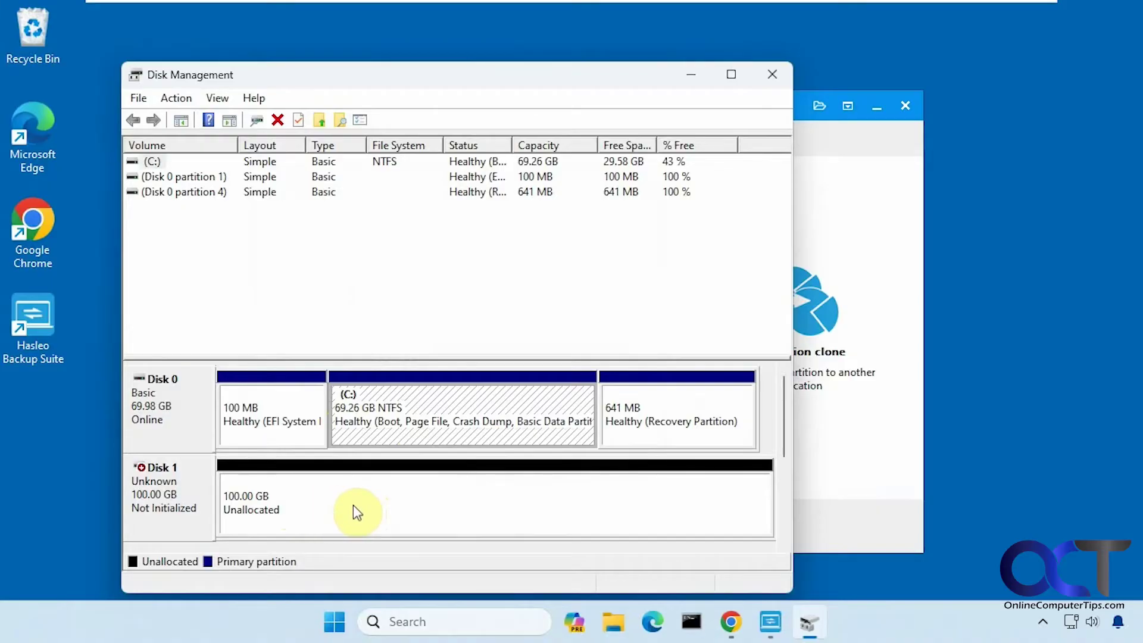
- Start a System clone to the 100 GB Disk 1 with Advanced mode on, then bring up the Chrome tutorial
left_click(772, 80)
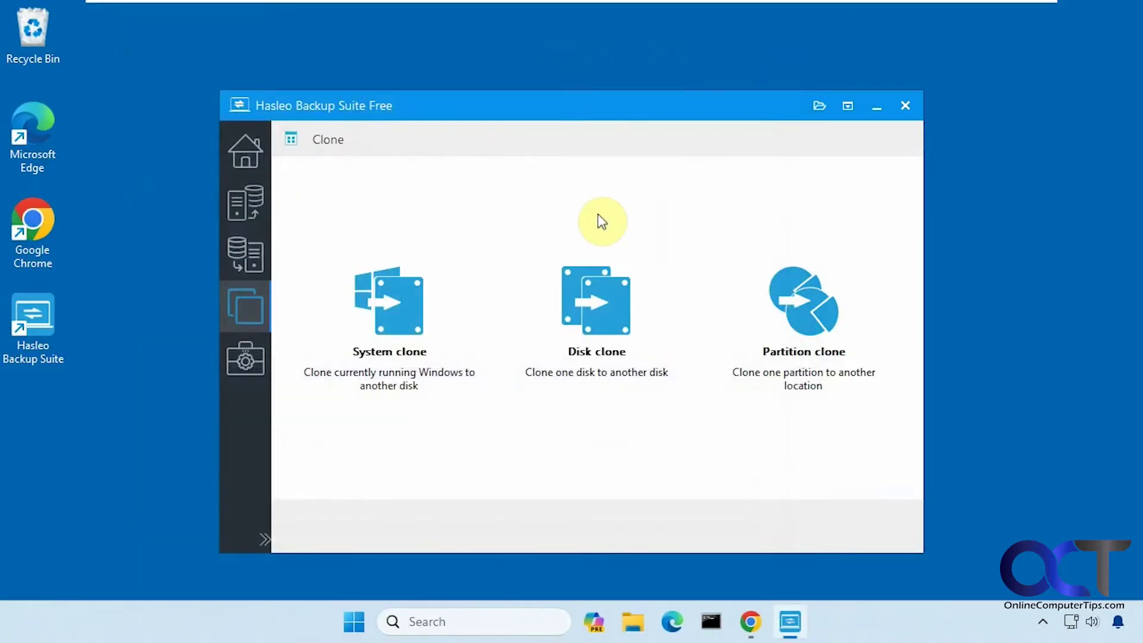
left_click(416, 312)
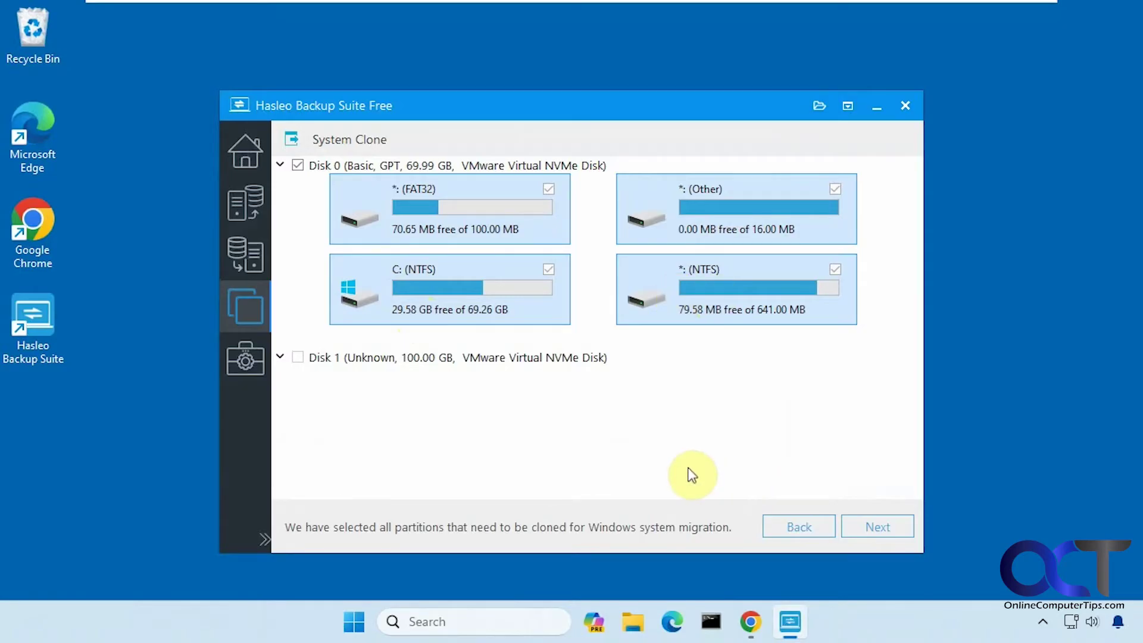
left_click(859, 528)
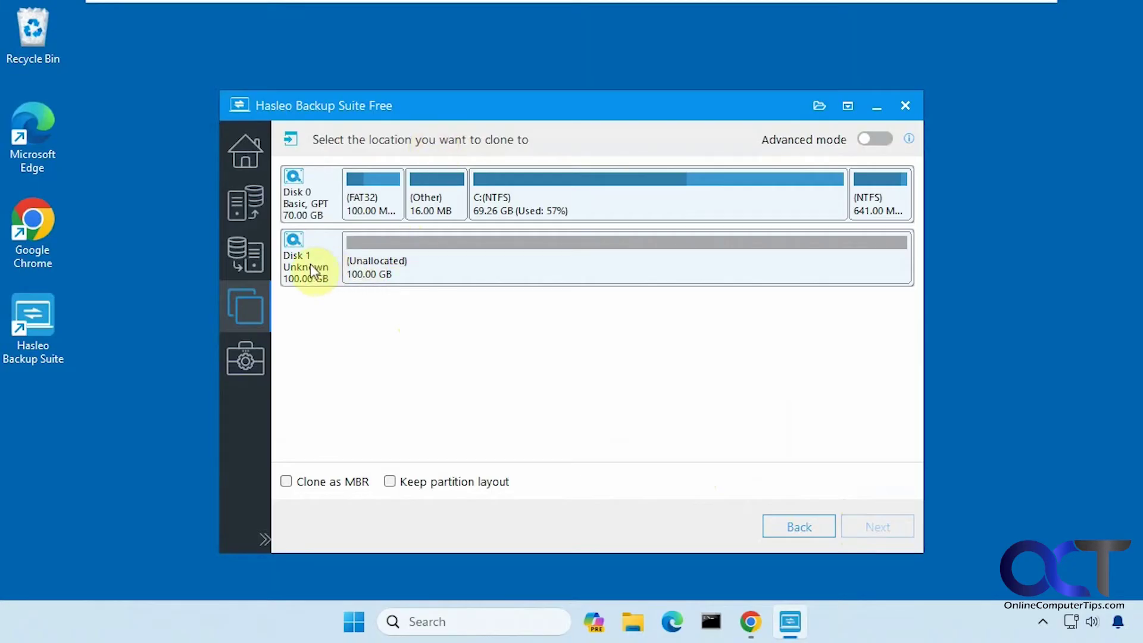
left_click(430, 272)
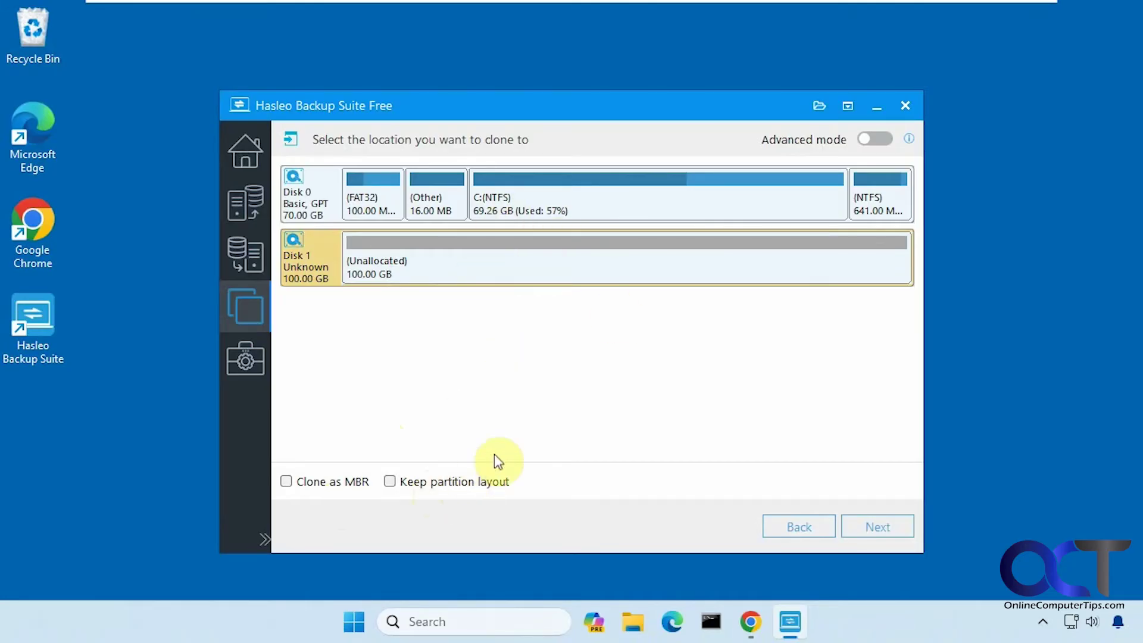
left_click(877, 140)
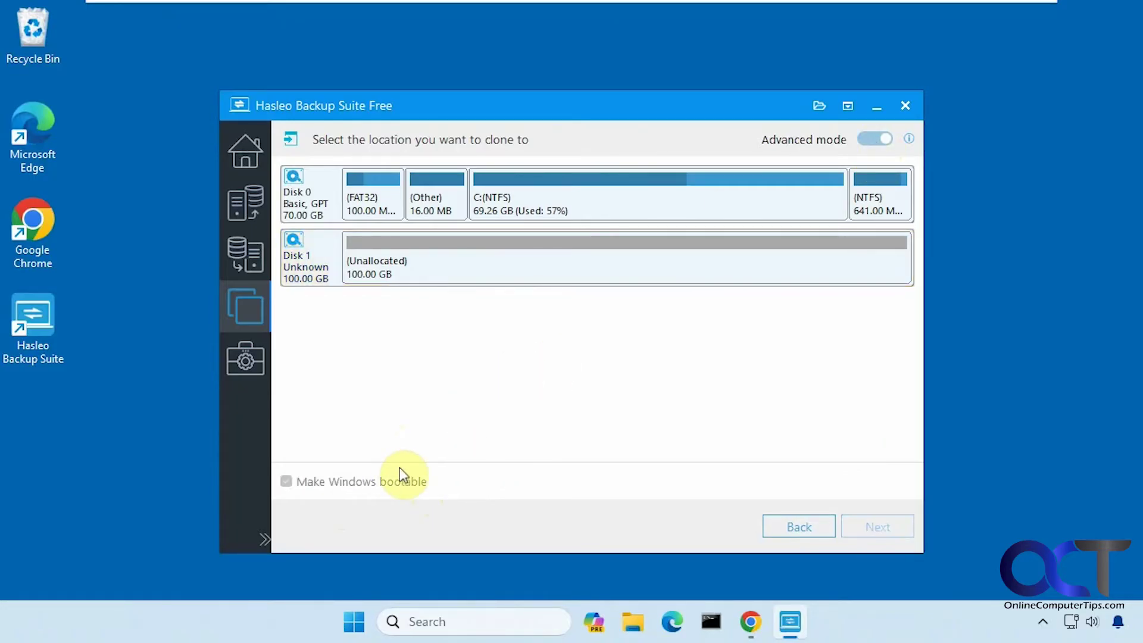
left_click(751, 622)
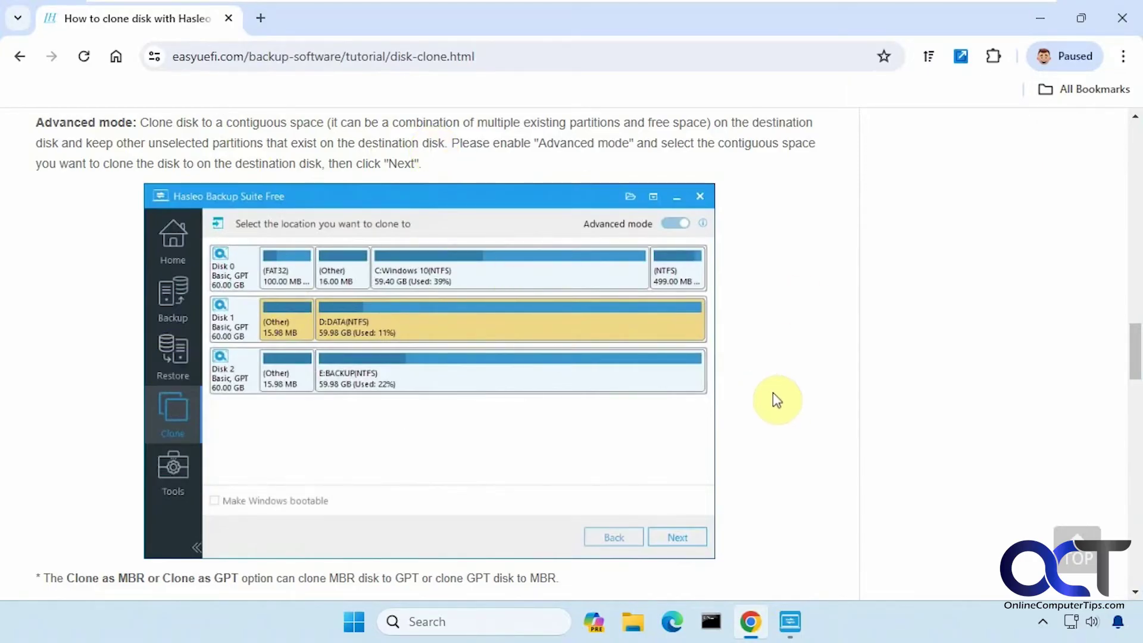
- Read the disk-clone tutorial down to Step 4, then minimize Chrome to return to Hasleo
scroll(776, 399, "down", 5)
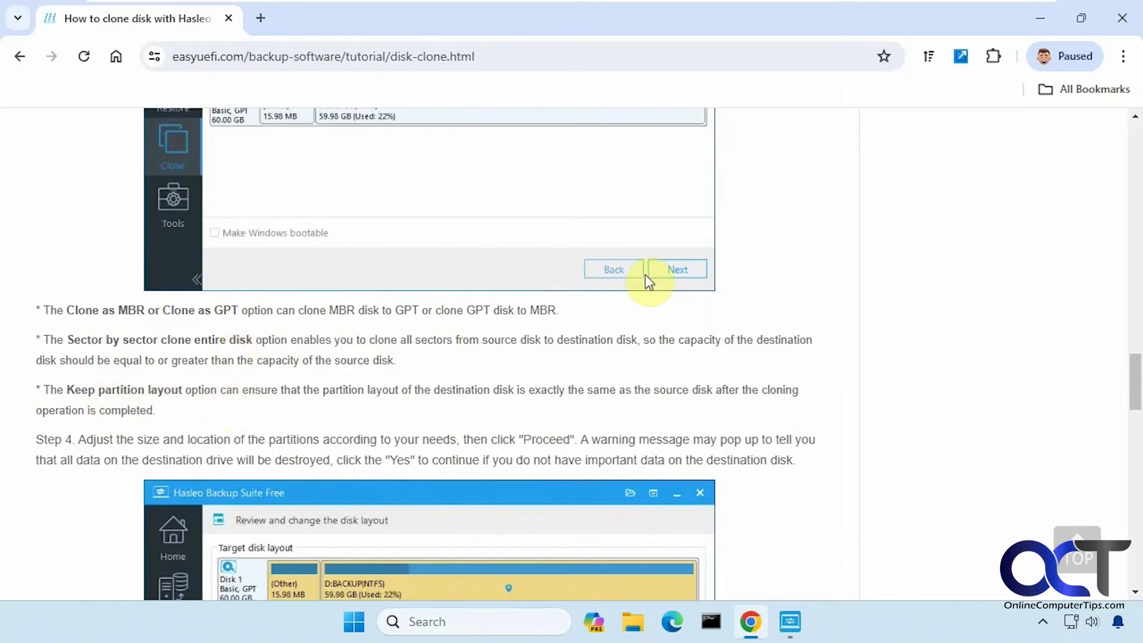
left_click(1045, 17)
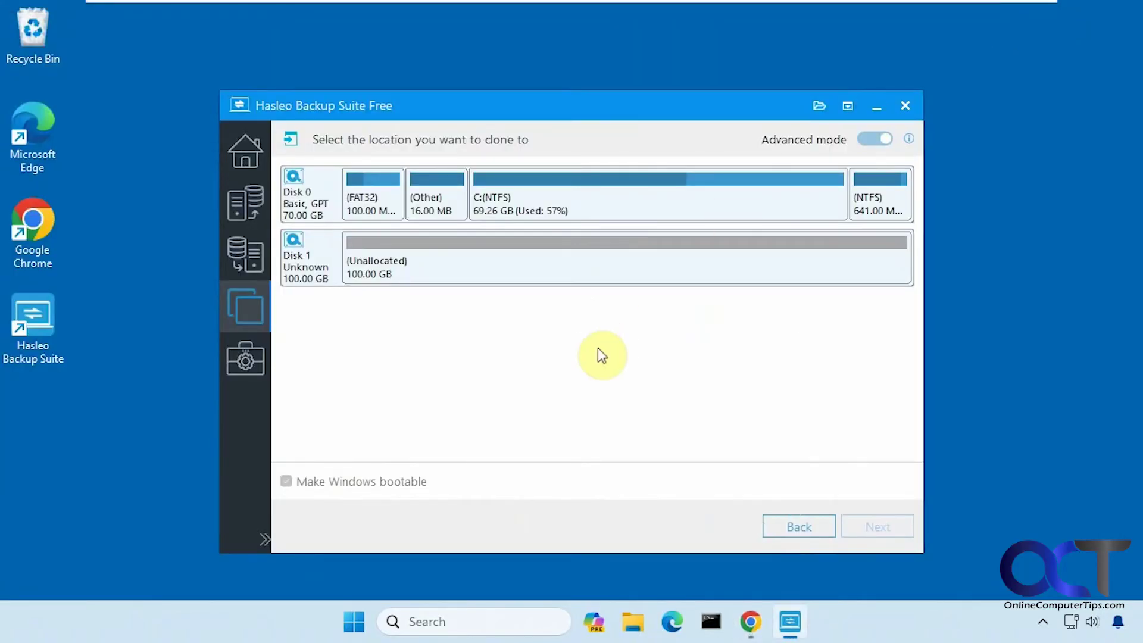
- Clone to Disk 1 with Advanced mode off, 1M alignment and unchanged E: partition size, and proceed
left_click(862, 138)
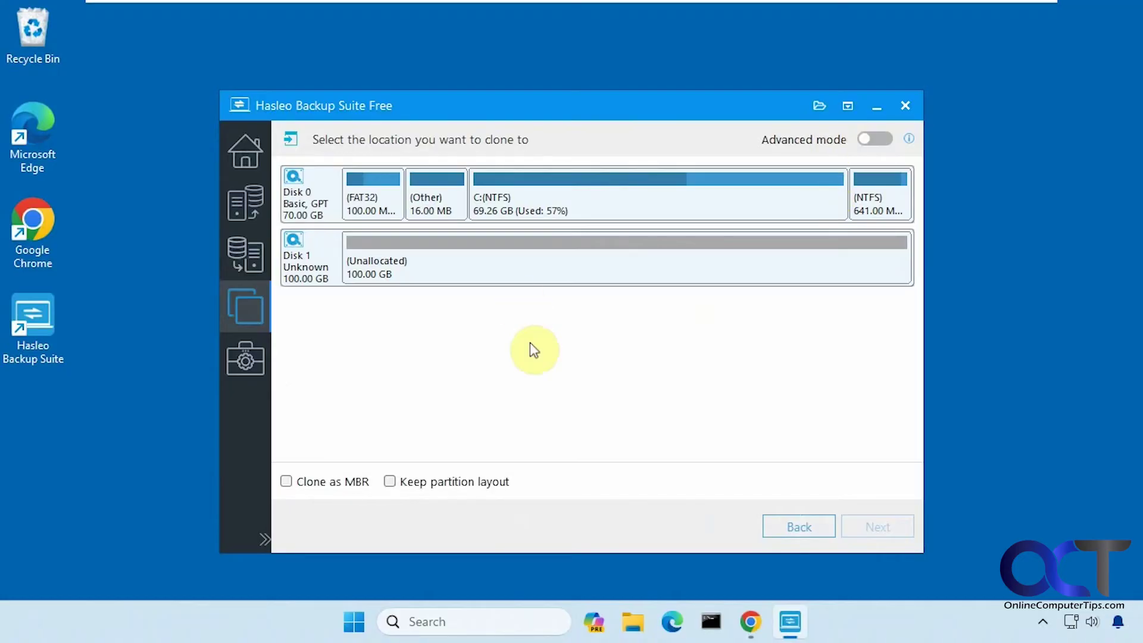
left_click(528, 262)
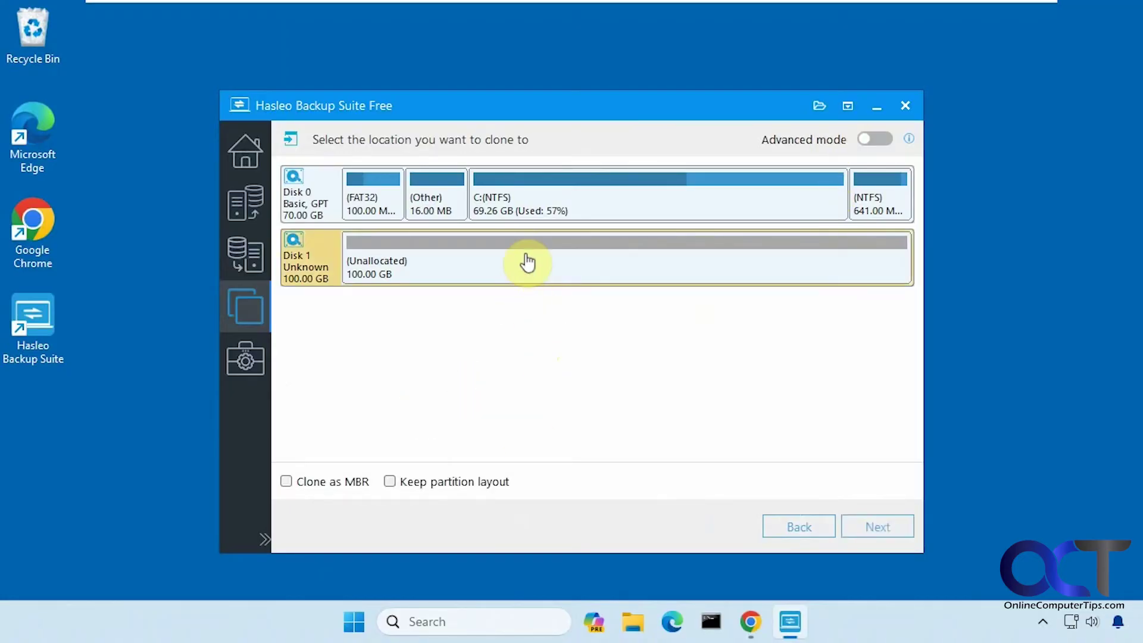
left_click(880, 526)
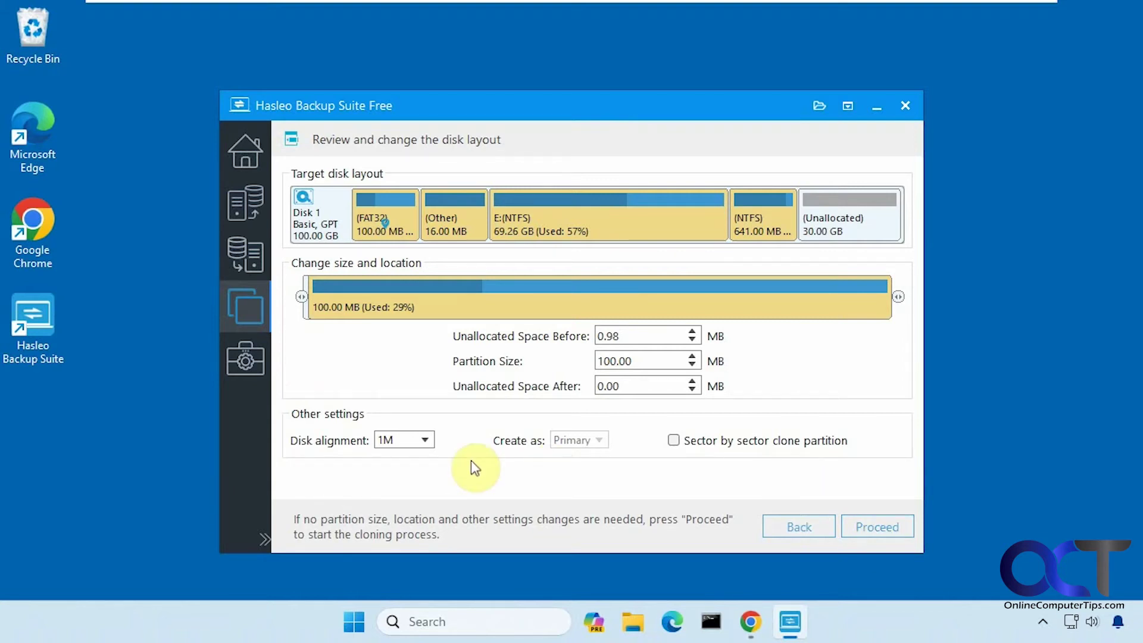
left_click(427, 439)
left_click(427, 439)
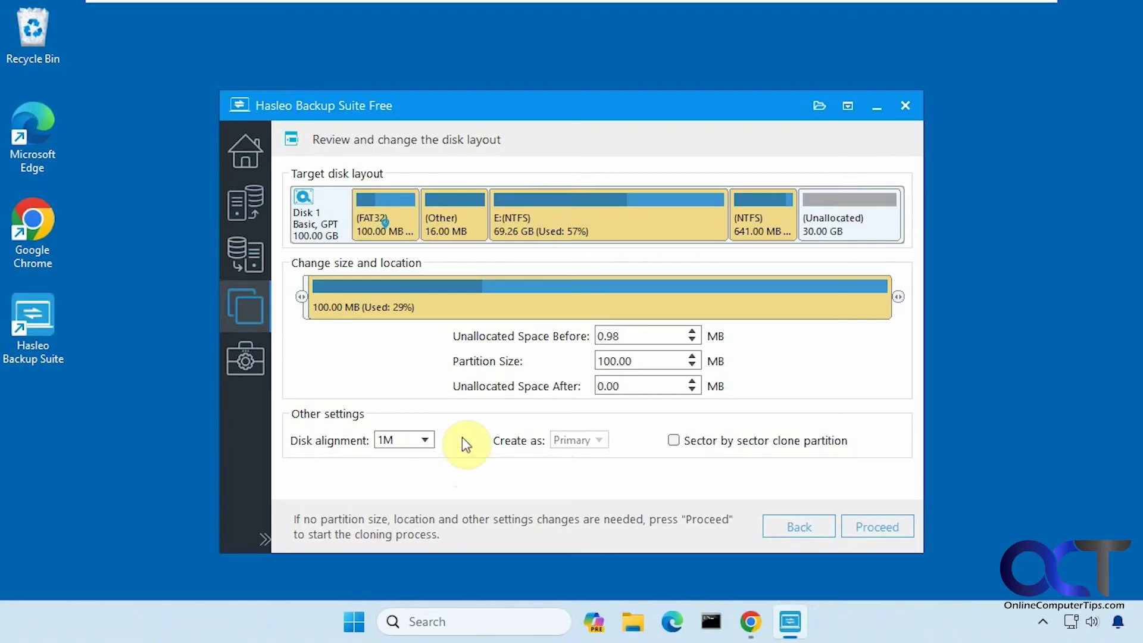
left_click(562, 229)
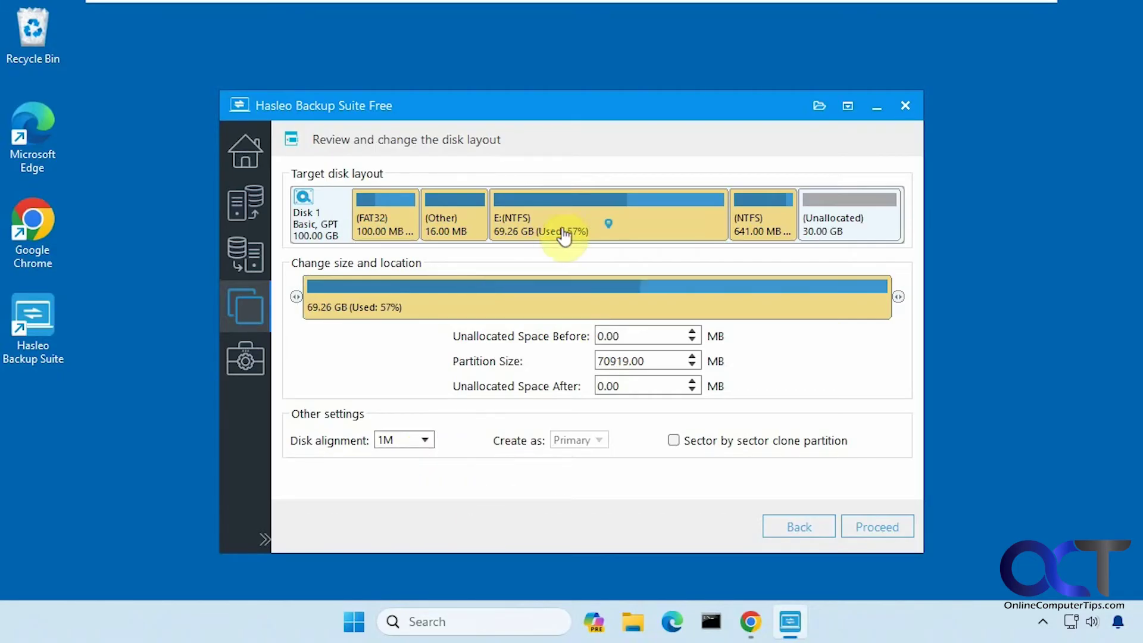
left_click(870, 528)
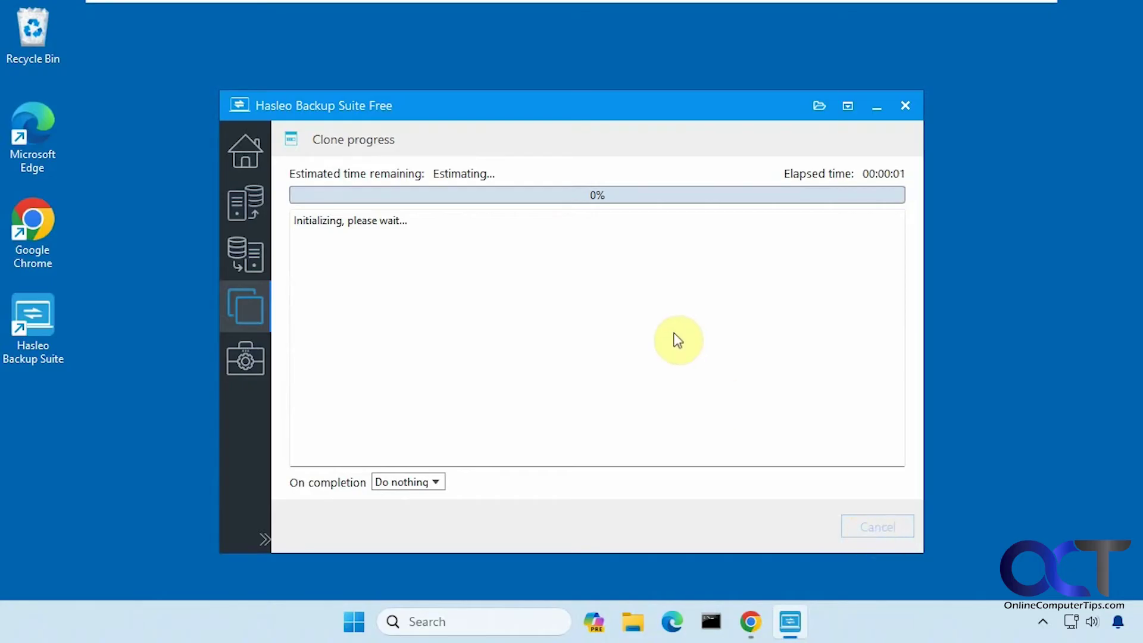
- Keep On completion at Do nothing, finish the completed clone, and close Hasleo Backup Suite
left_click(436, 482)
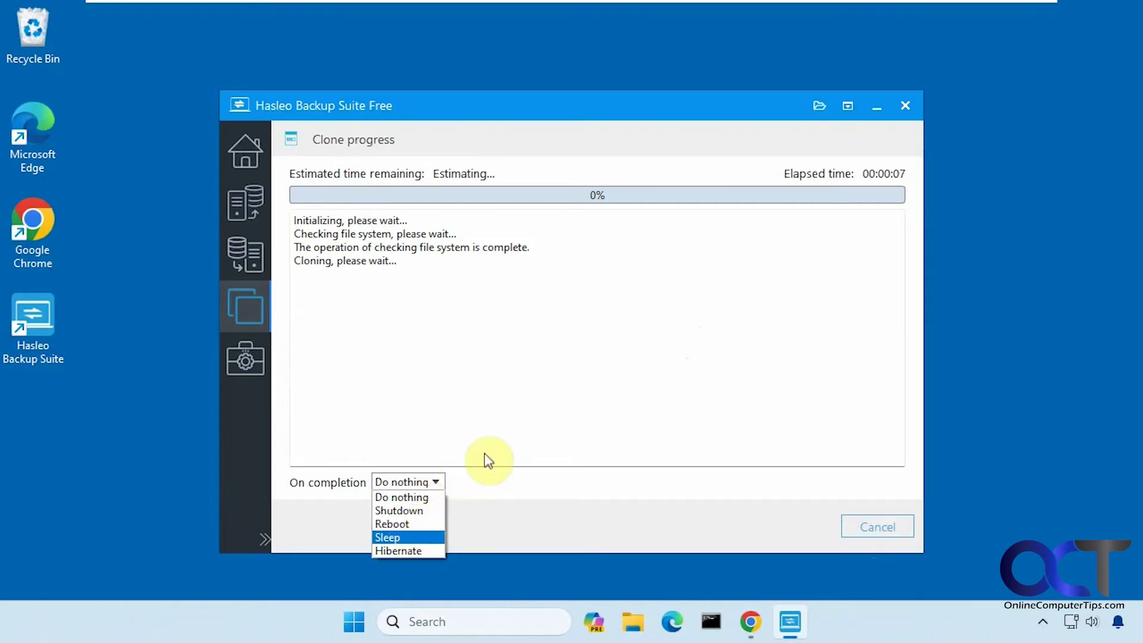
left_click(494, 429)
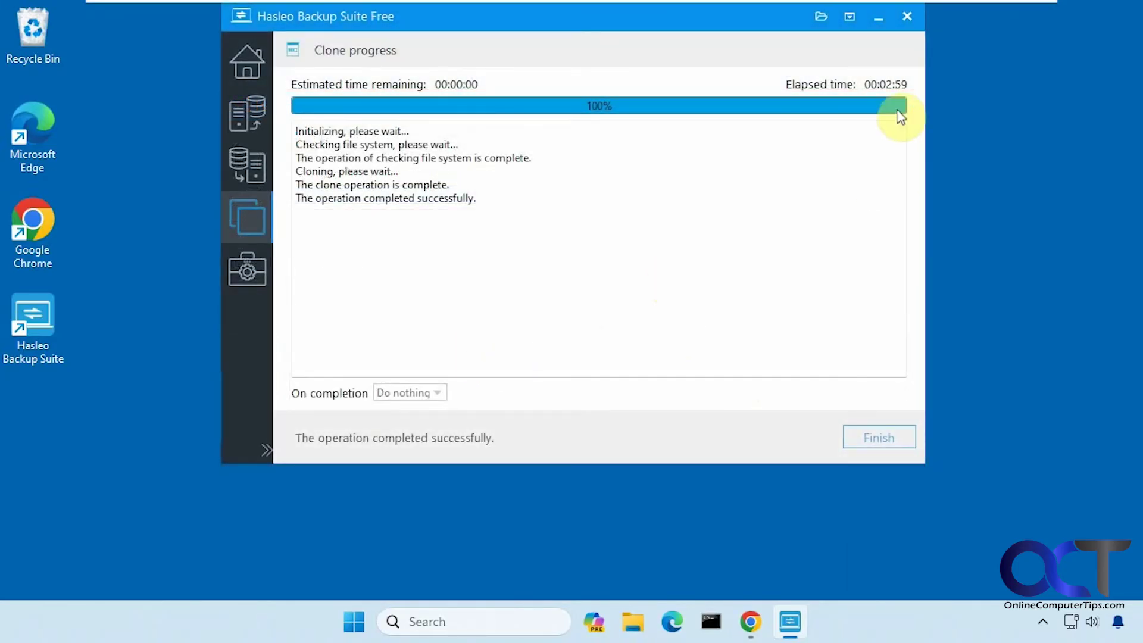
left_click(875, 436)
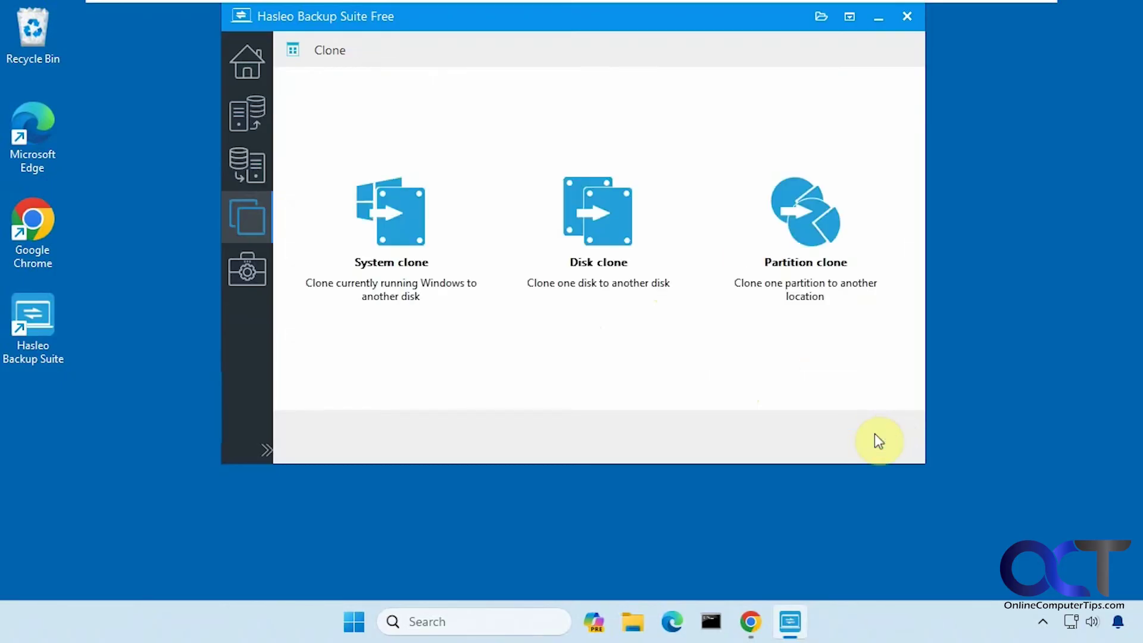
left_click(905, 20)
- Reopen Disk Management through a 'disk ma' search and select Disk 1's 30 GB unallocated space
left_click(480, 619)
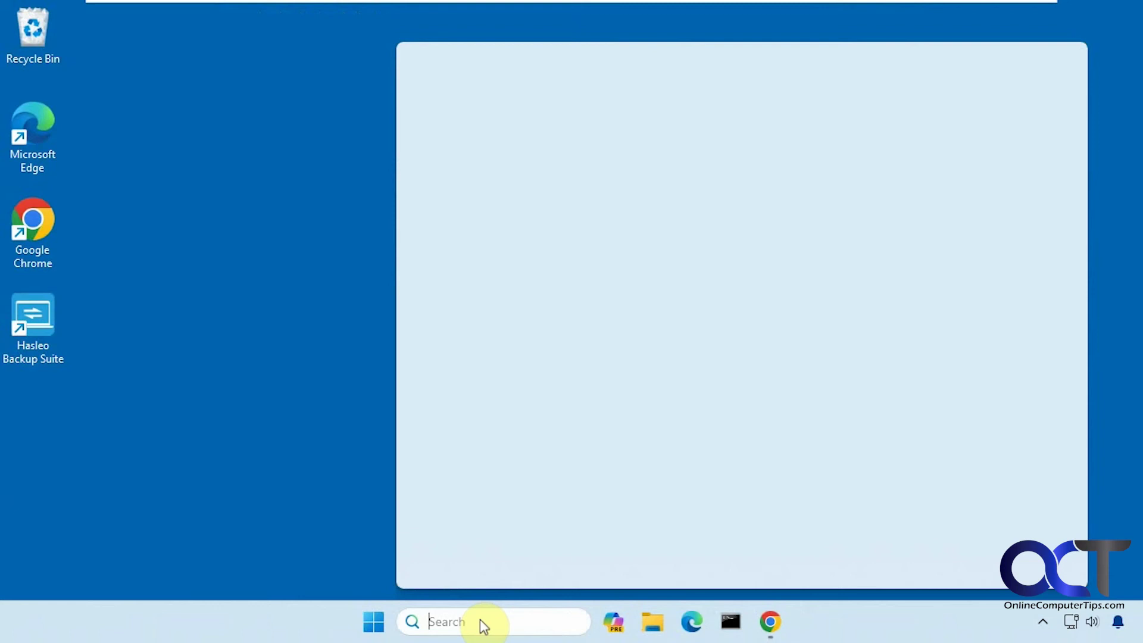
type("disk ma")
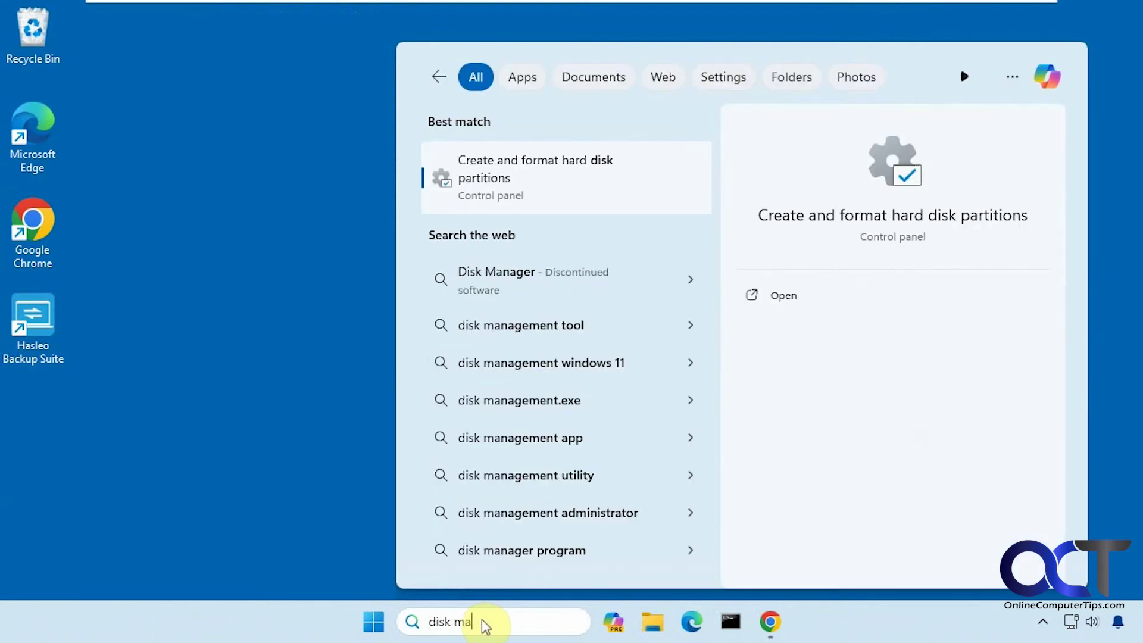
left_click(562, 195)
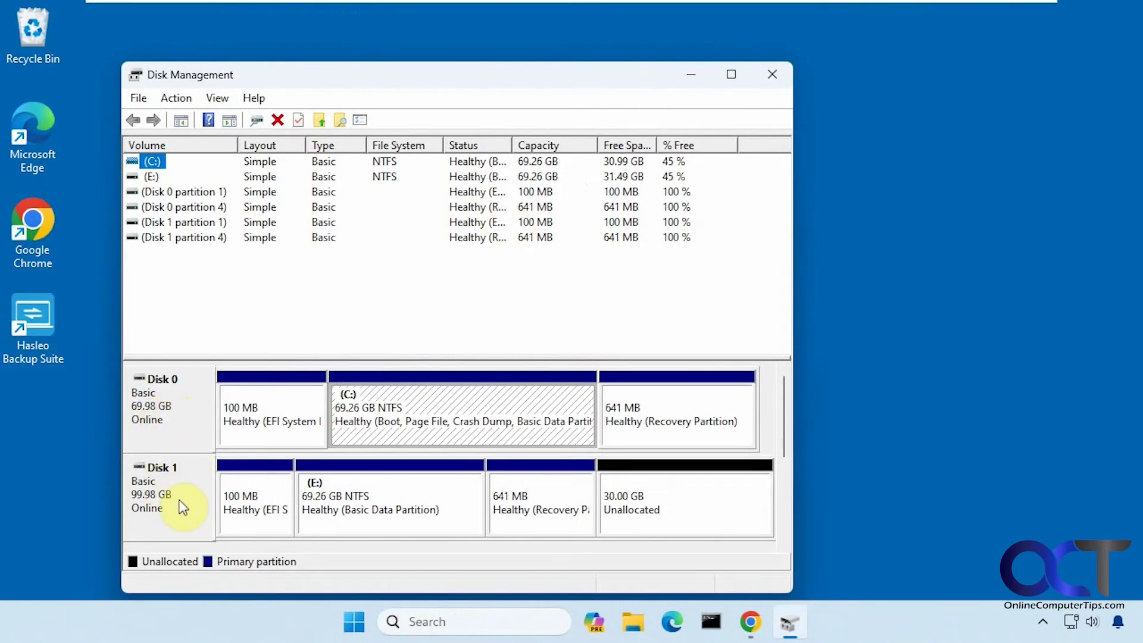
left_click(641, 509)
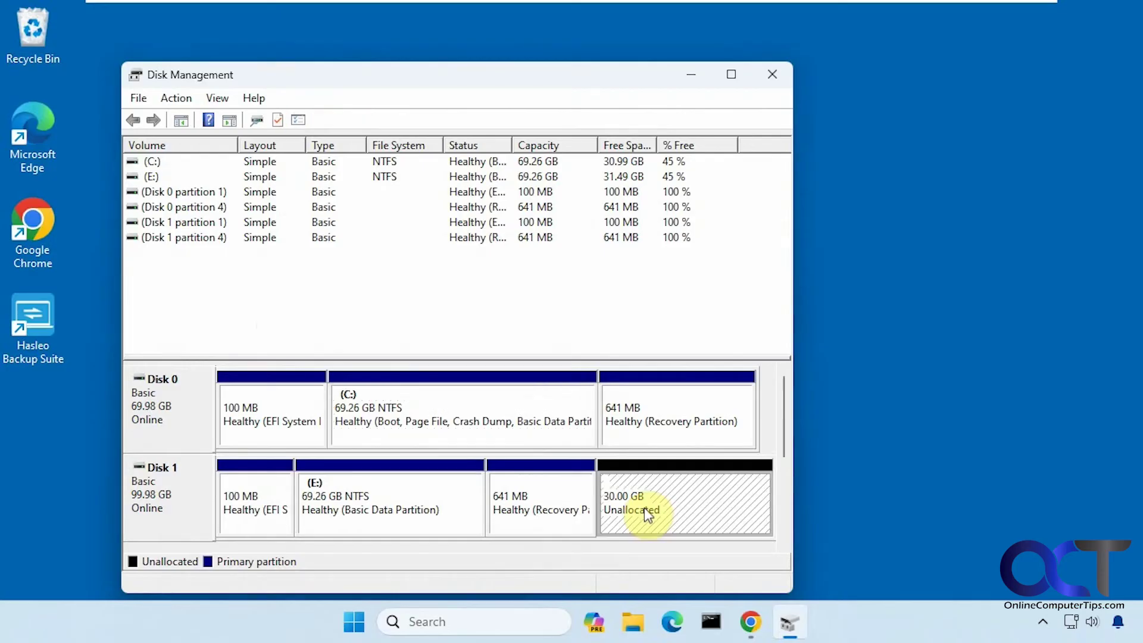
- Start the Extend Volume wizard on (E:) but cancel it, then select the 641 MB recovery partition
right_click(431, 495)
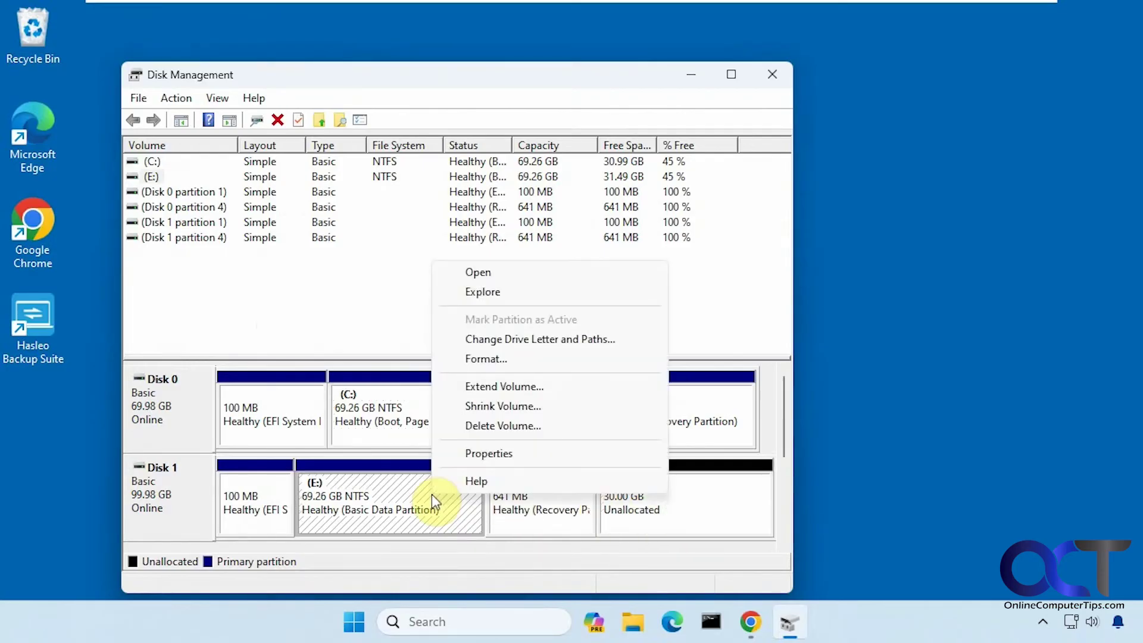
left_click(508, 387)
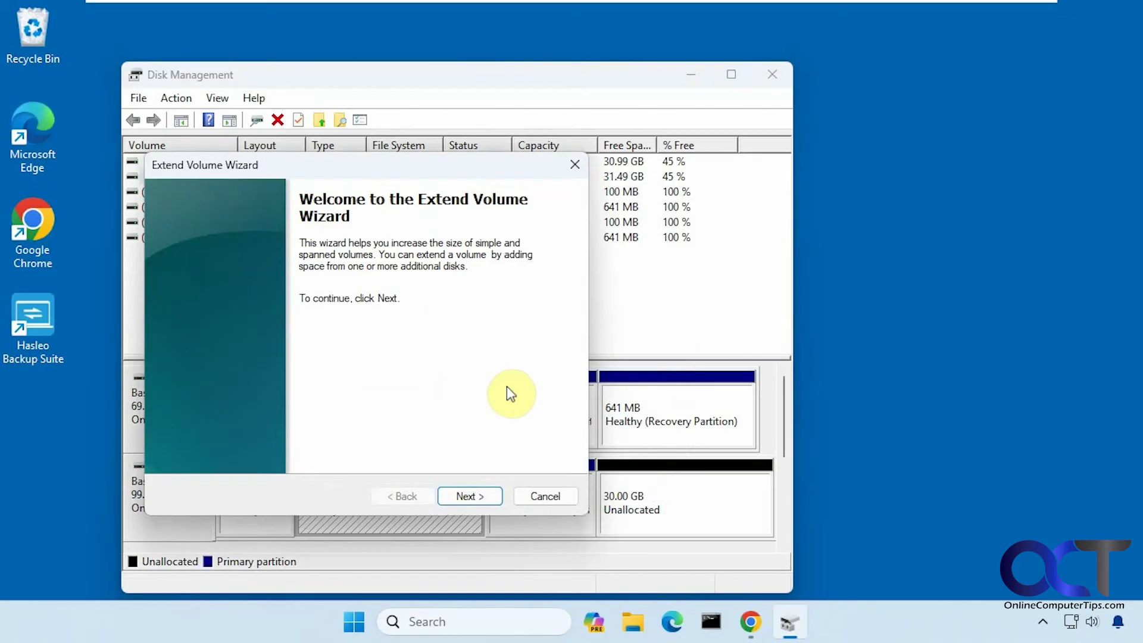
left_click(476, 495)
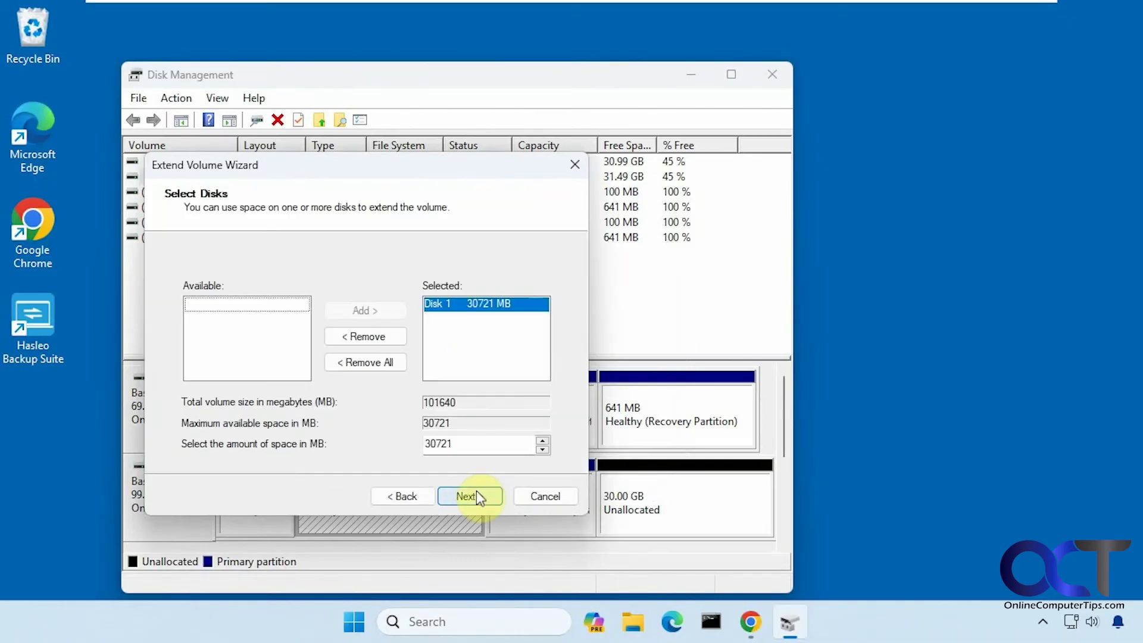
left_click(552, 499)
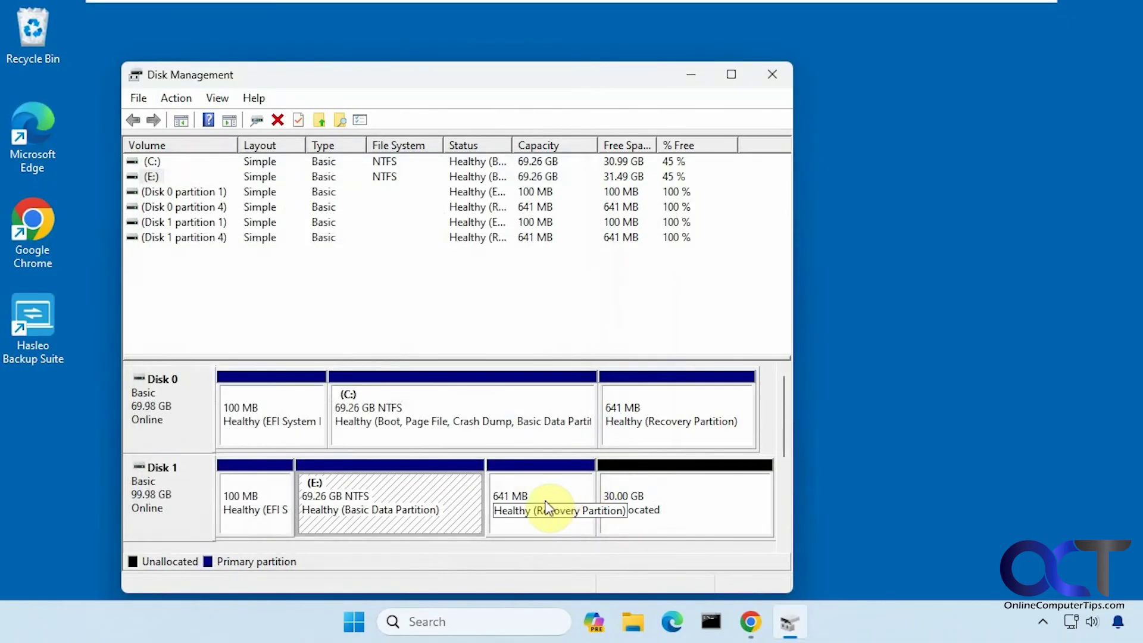
left_click(546, 503)
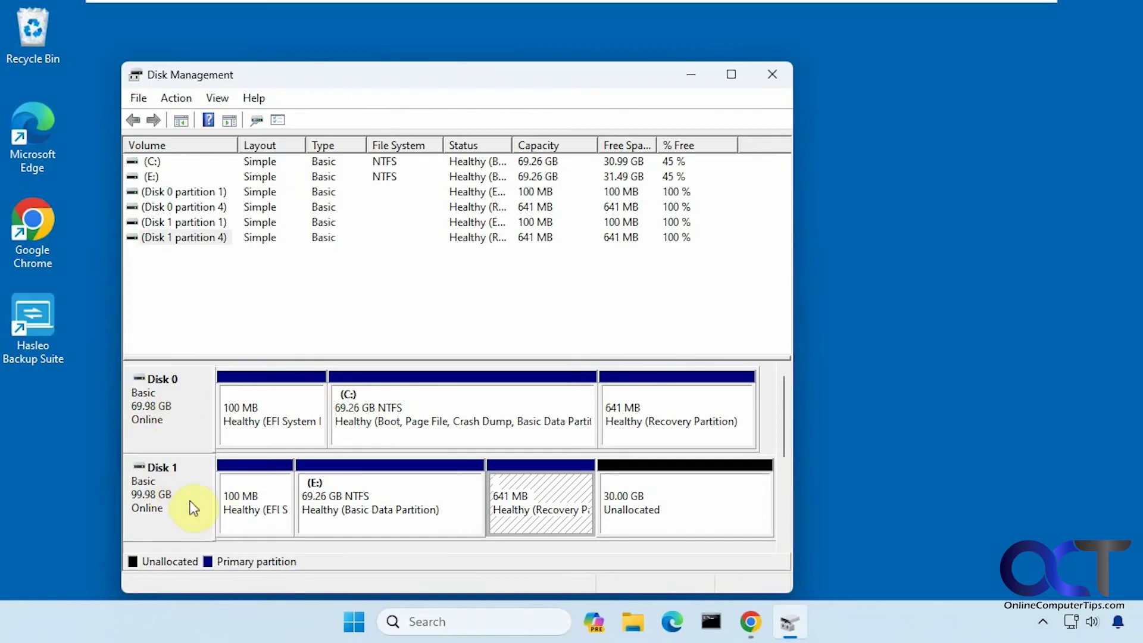
- Close Disk Management, shut down the PC, and sign back in with the account PIN
left_click(774, 74)
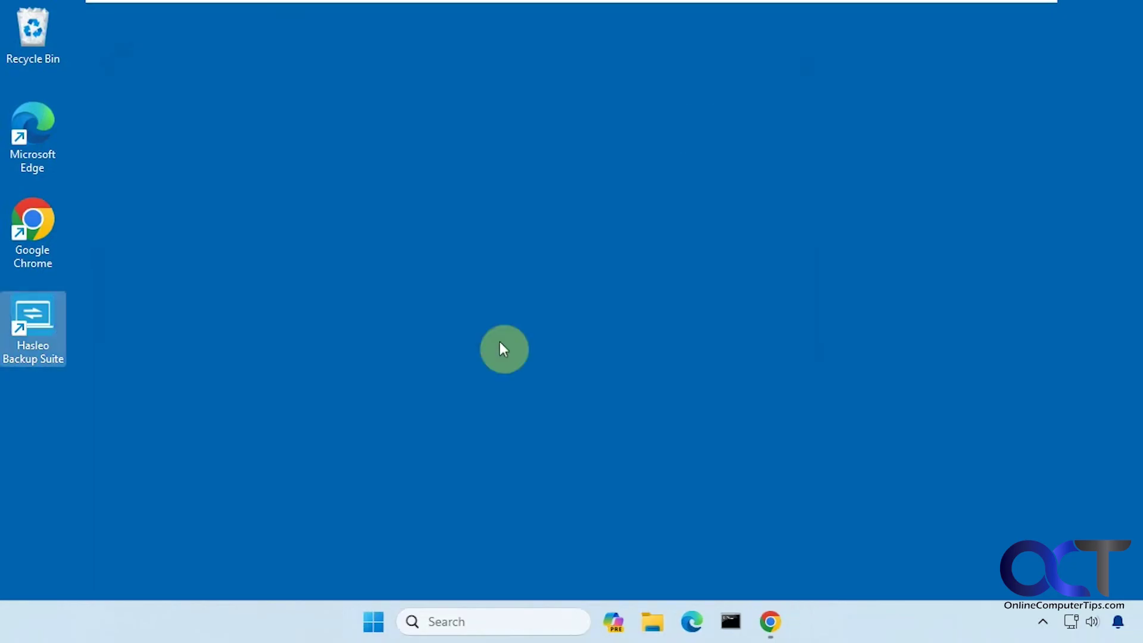
left_click(381, 630)
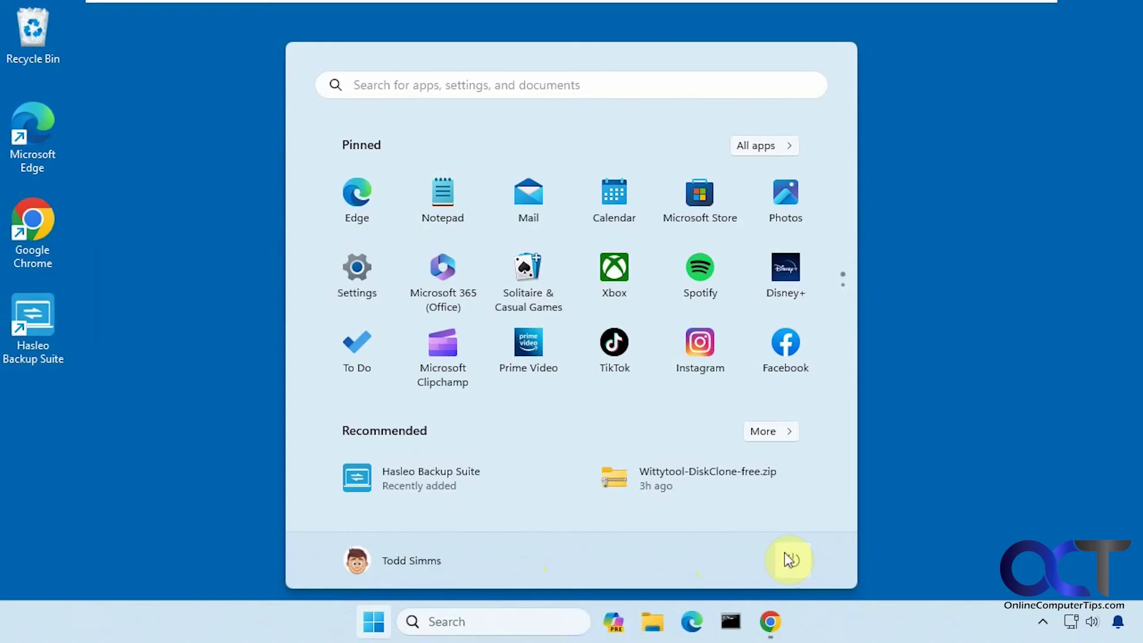
left_click(790, 559)
left_click(792, 494)
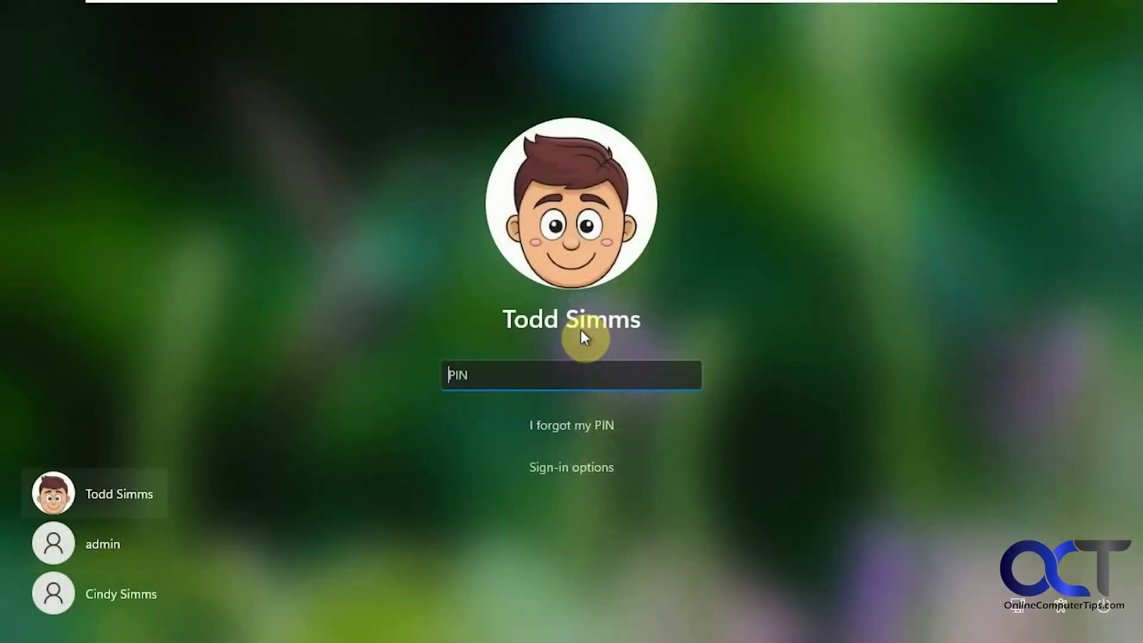
type("1234")
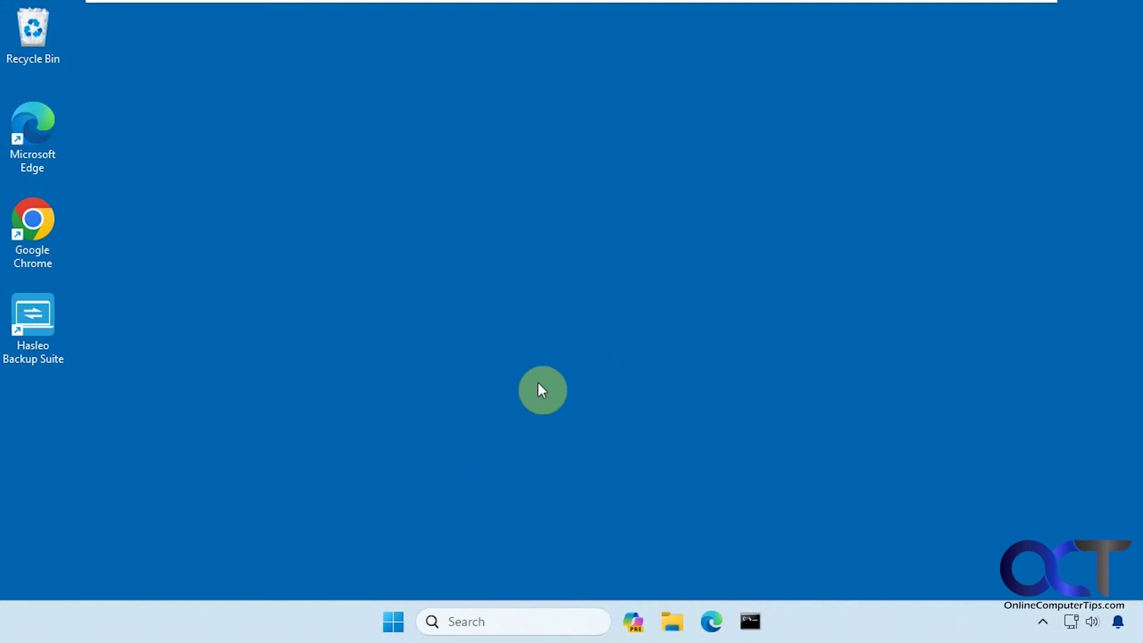
- Search 'disk ma' and open Disk Management to view the 99.98 GB Disk 0 layout
left_click(463, 611)
type("disk ma")
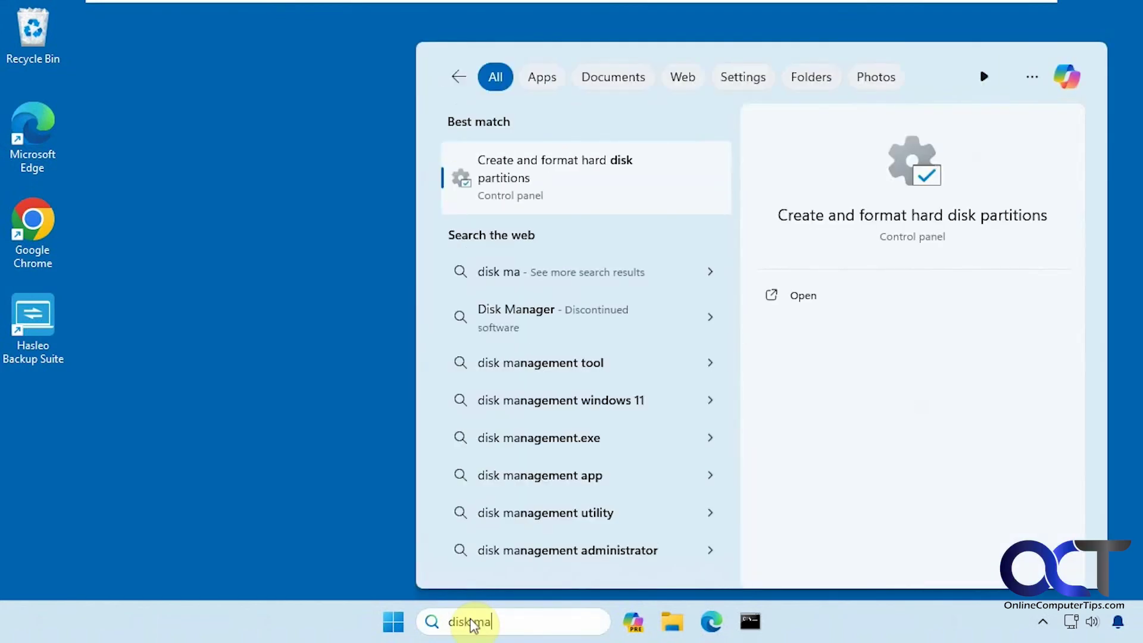
left_click(607, 191)
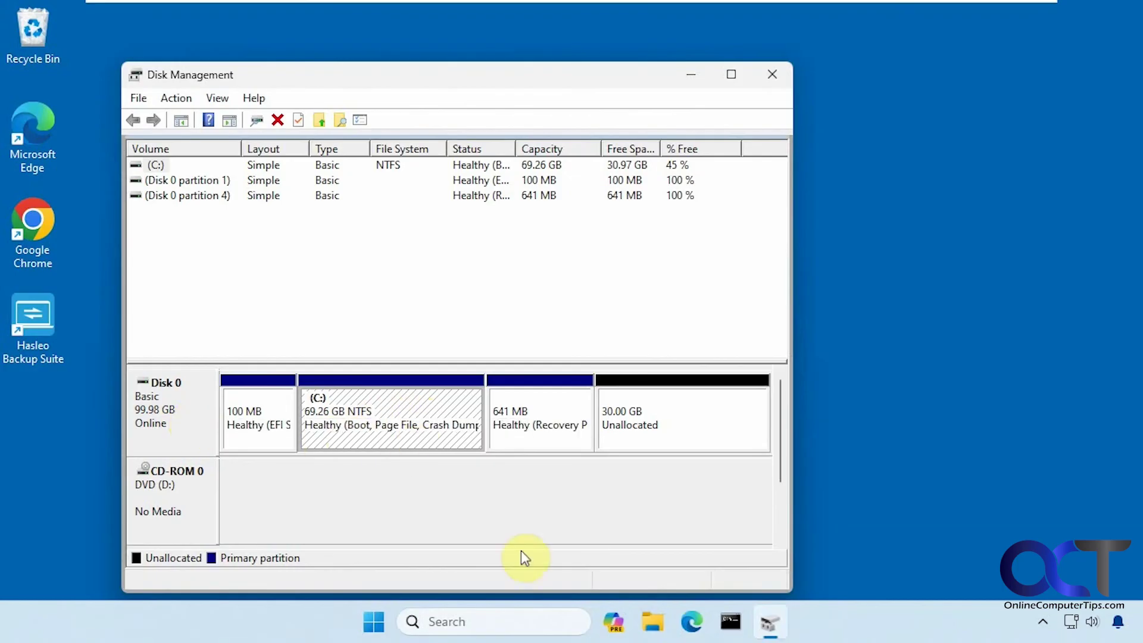
- List the drives under This PC in File Explorer
left_click(653, 623)
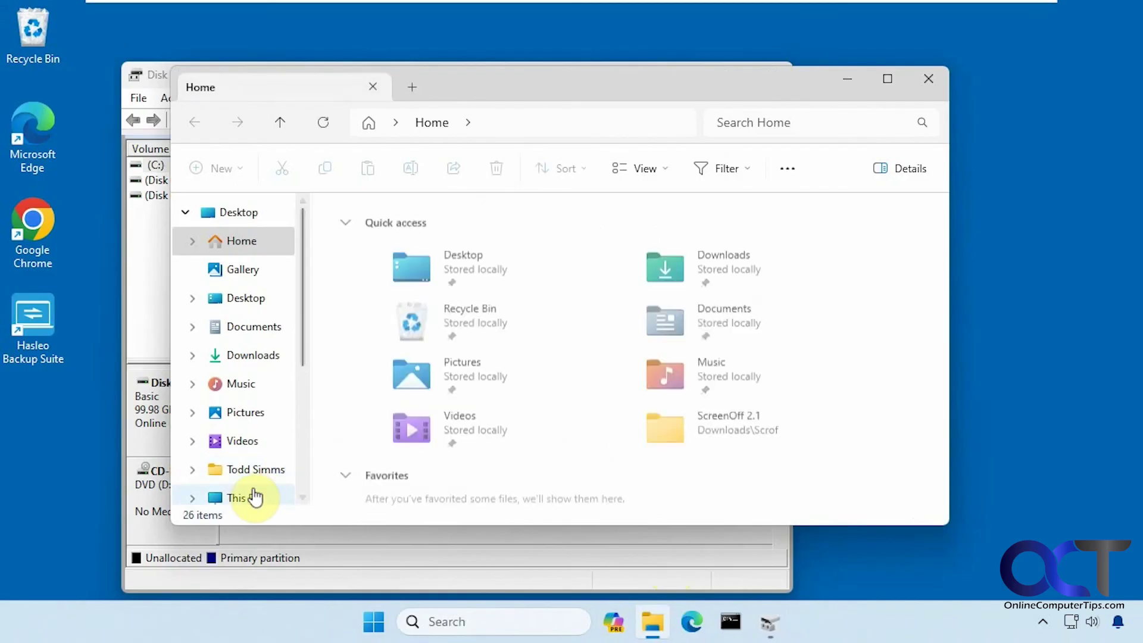
left_click(250, 498)
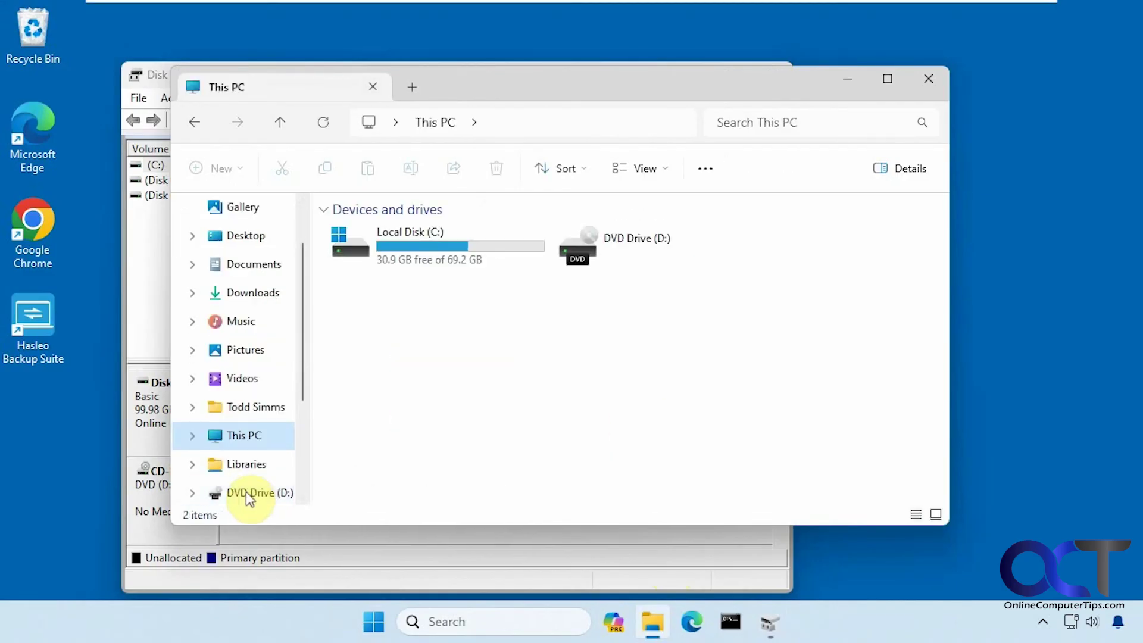
mouse_move(439, 265)
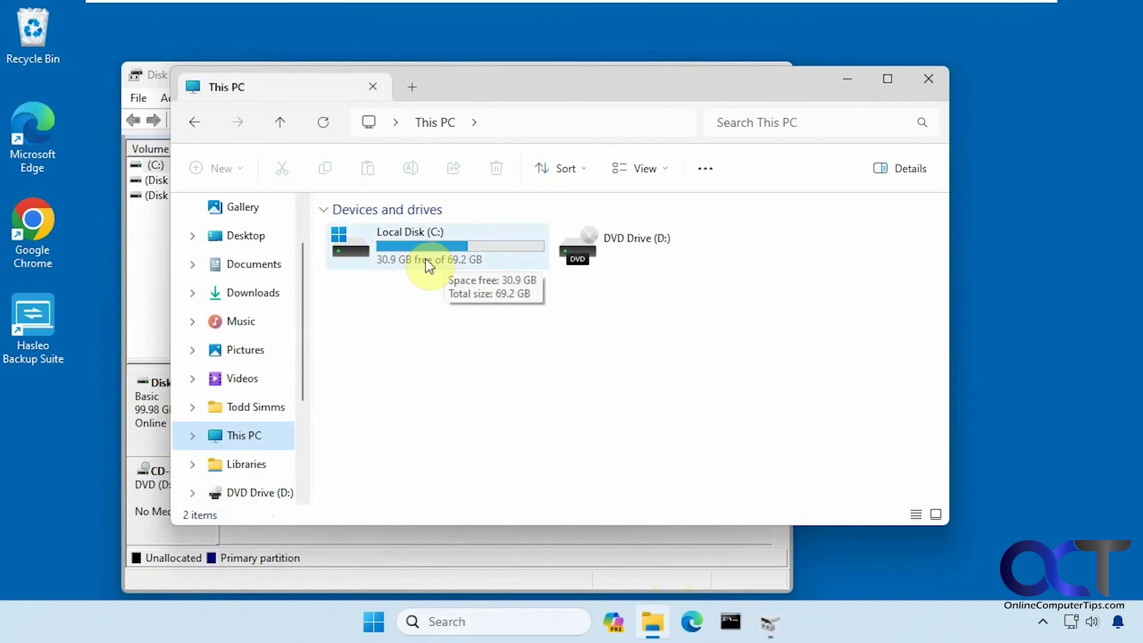
- Check C:'s context menu to confirm Extend Volume is unavailable for the 30 GB unallocated space
left_click(847, 79)
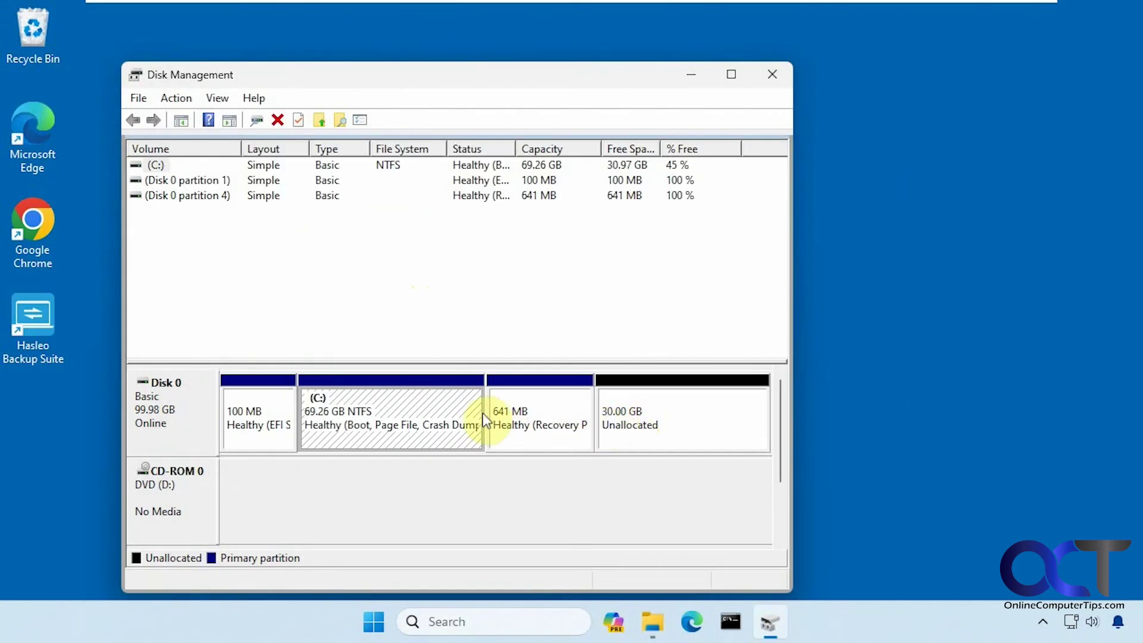
right_click(456, 412)
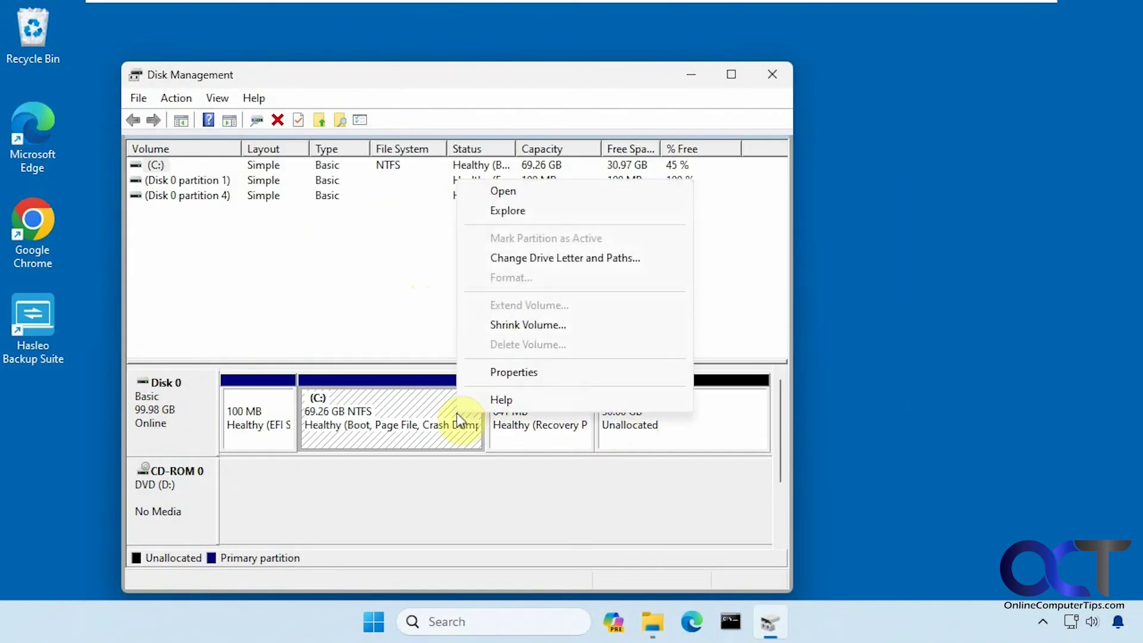
left_click(538, 305)
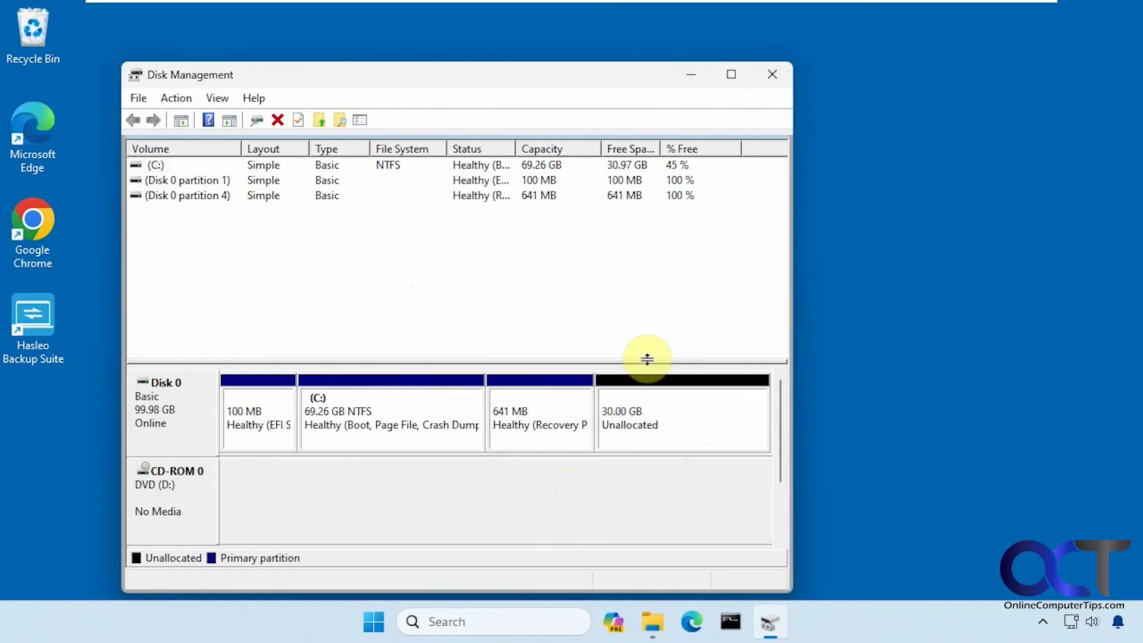